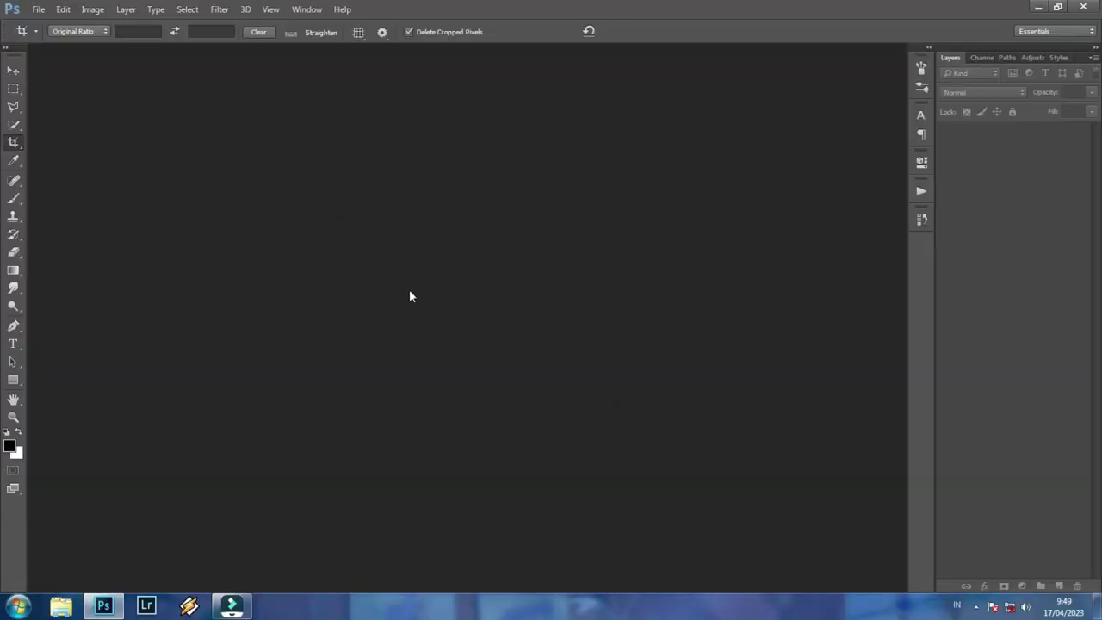
- Drag DSC05036.JPG from the Explorer Pictures library onto the Photoshop canvas to open it
left_click(64, 606)
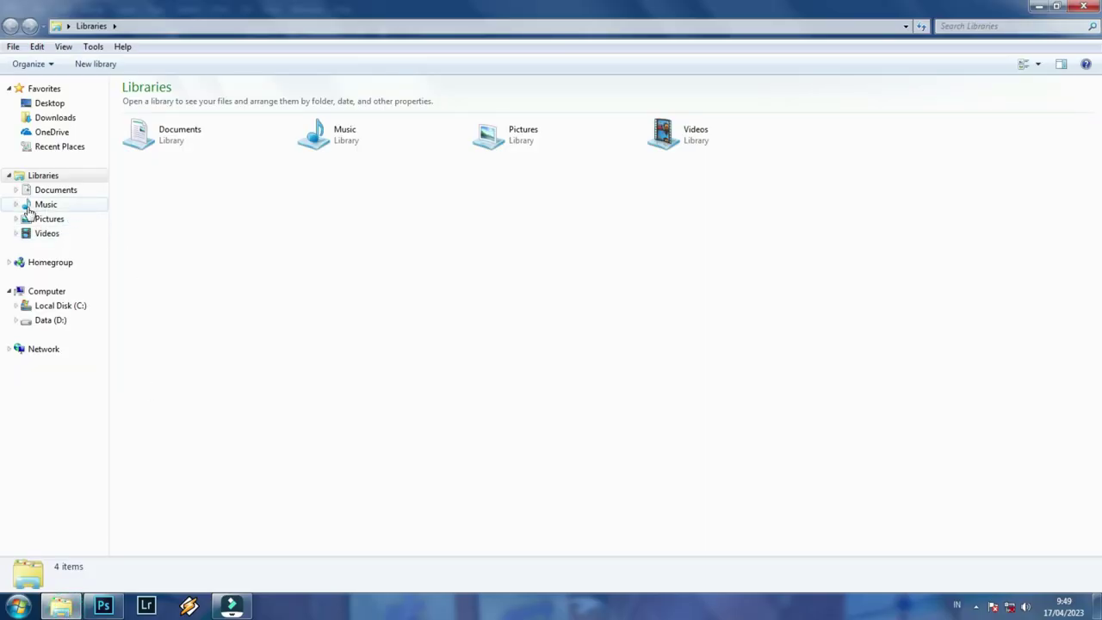
left_click(54, 220)
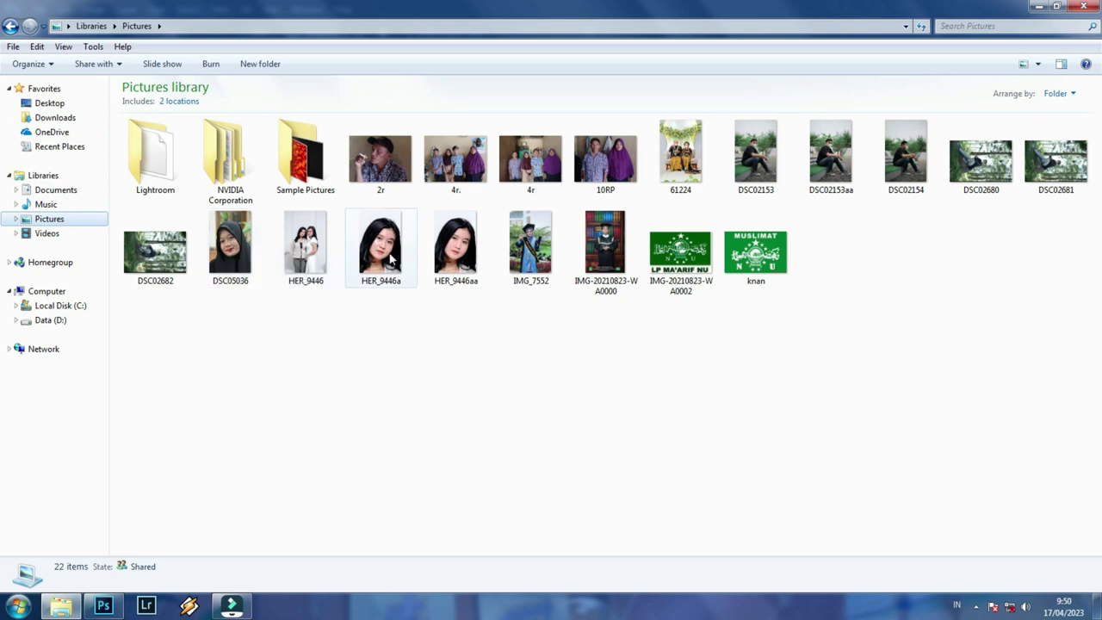
left_click_drag(231, 247, 241, 386)
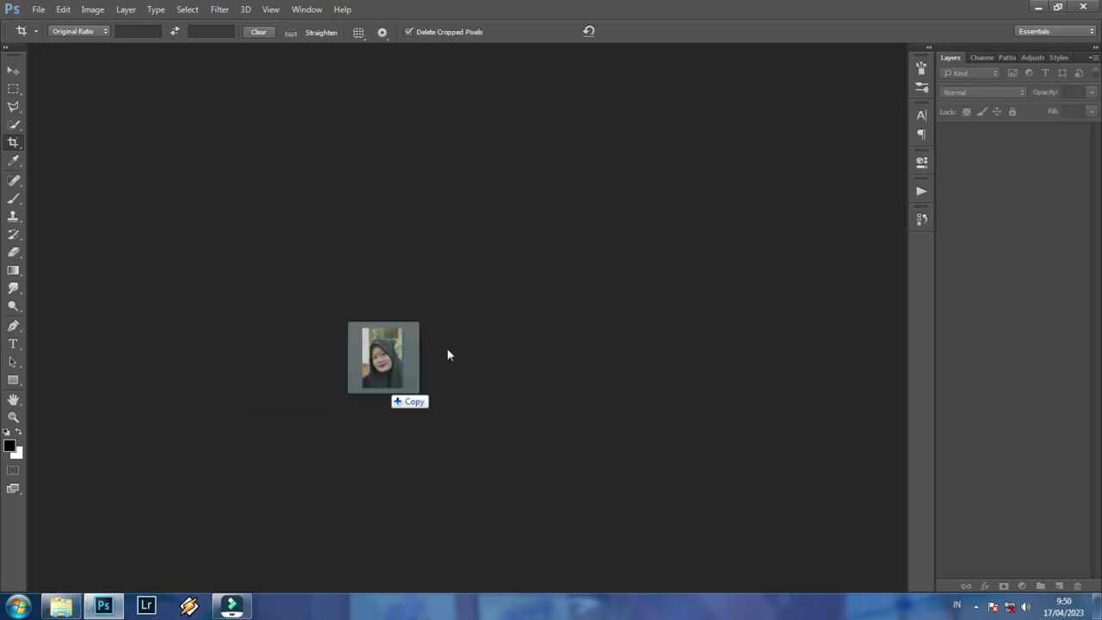
left_click_drag(241, 386, 484, 335)
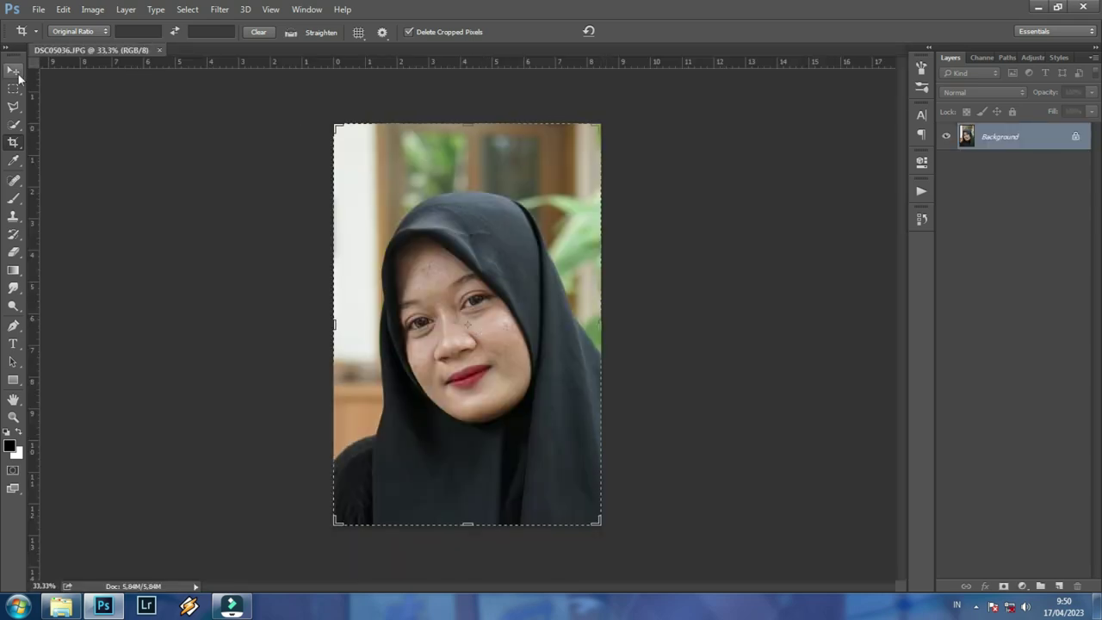
- With the Move tool, zoom and fit the portrait, then duplicate Background as Layer 1
left_click(12, 70)
key("ctrl+plus")
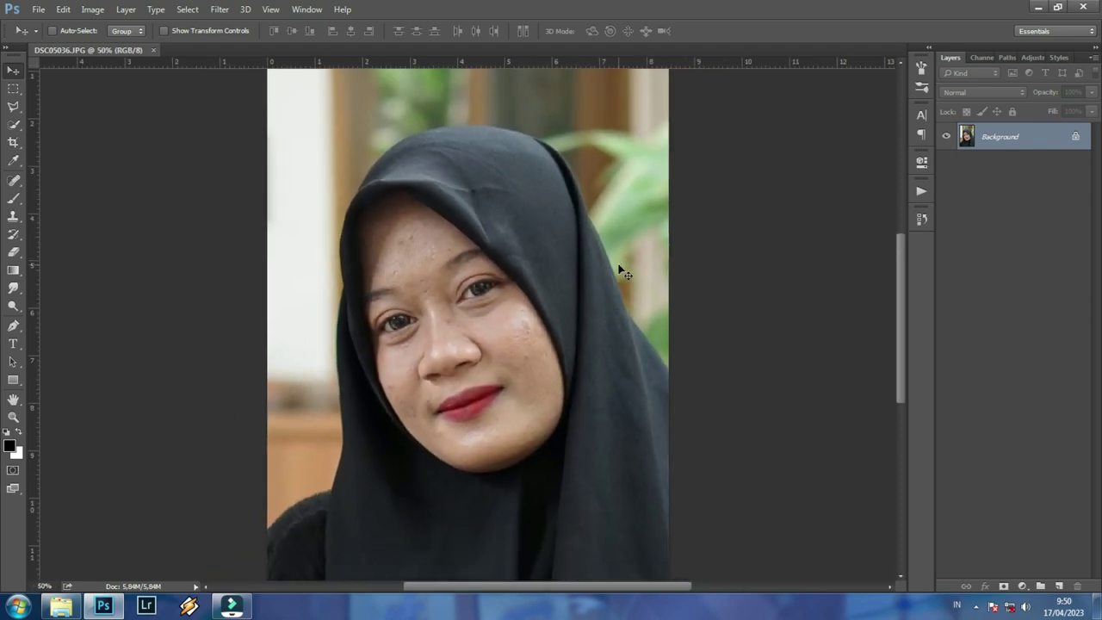
key("ctrl+0")
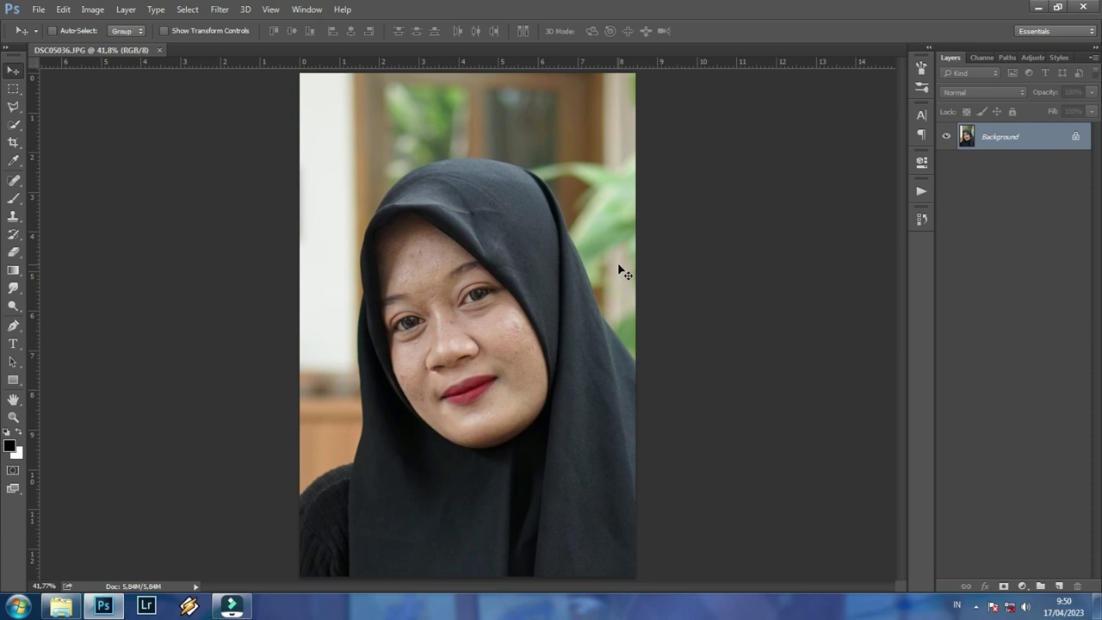
key("ctrl+plus")
key("ctrl+plus")
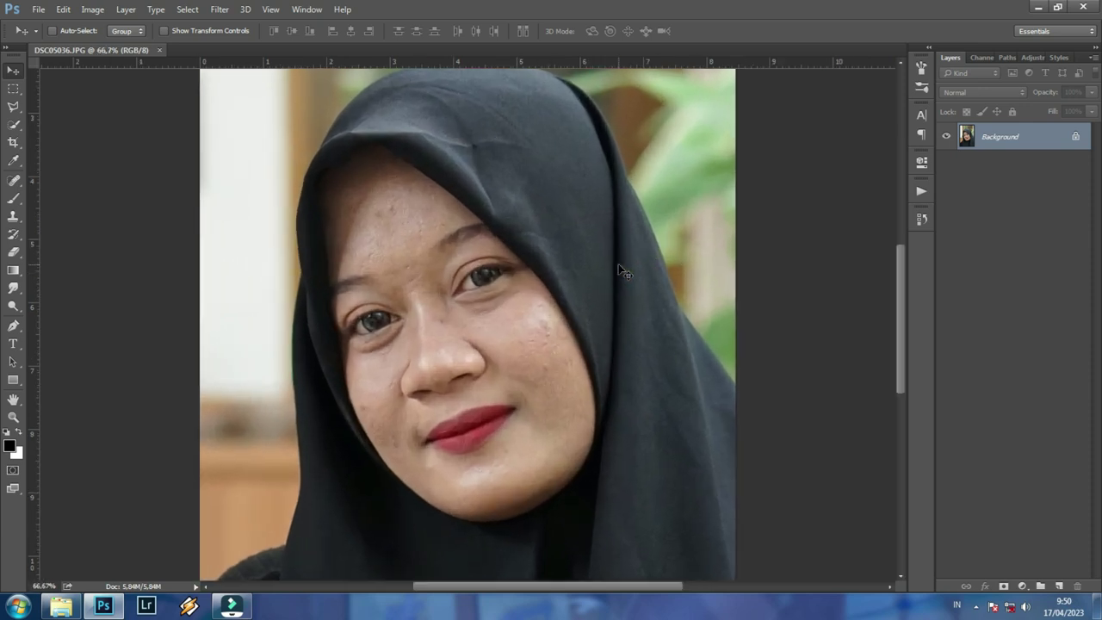
key("ctrl+minus")
key("ctrl+0")
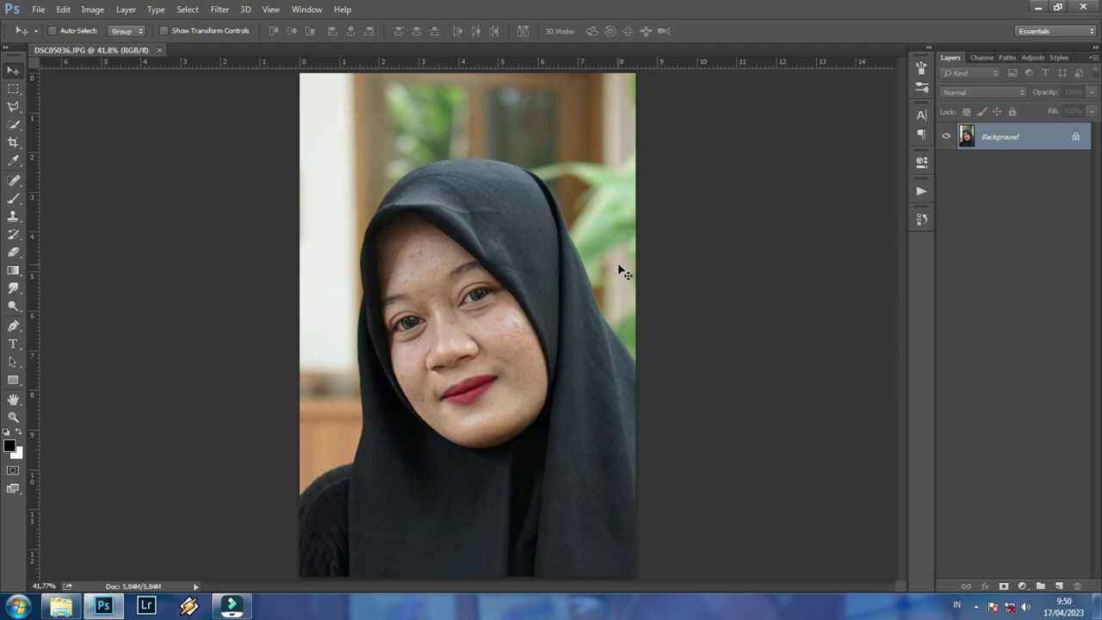
key("ctrl+j")
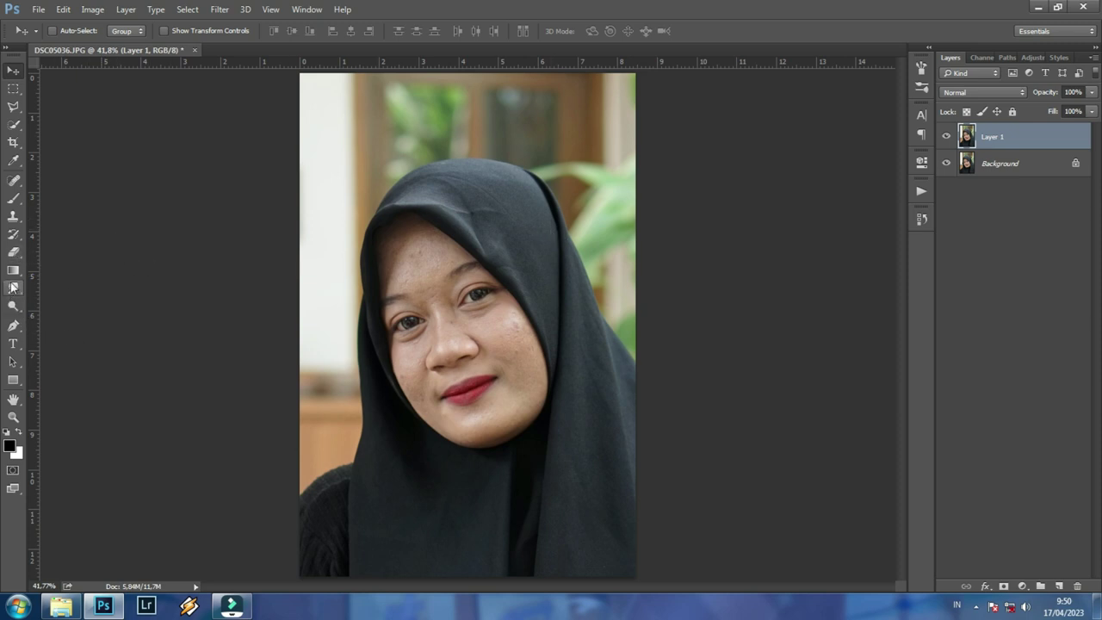
- Select the Spot Healing Brush Tool and zoom the face to 100%
left_click(15, 180)
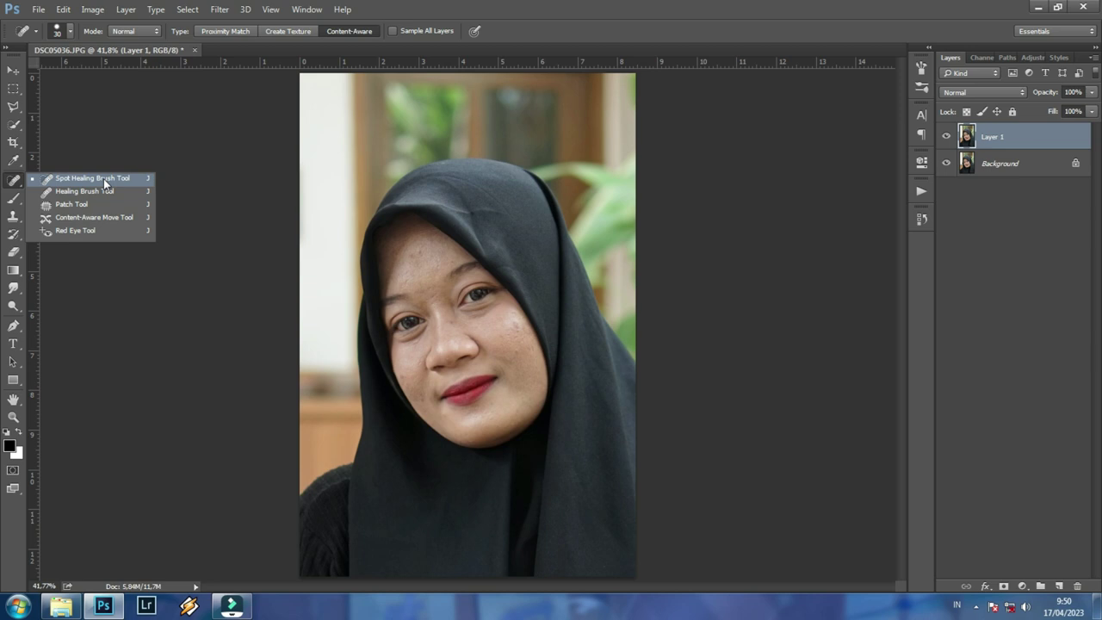
left_click(103, 178)
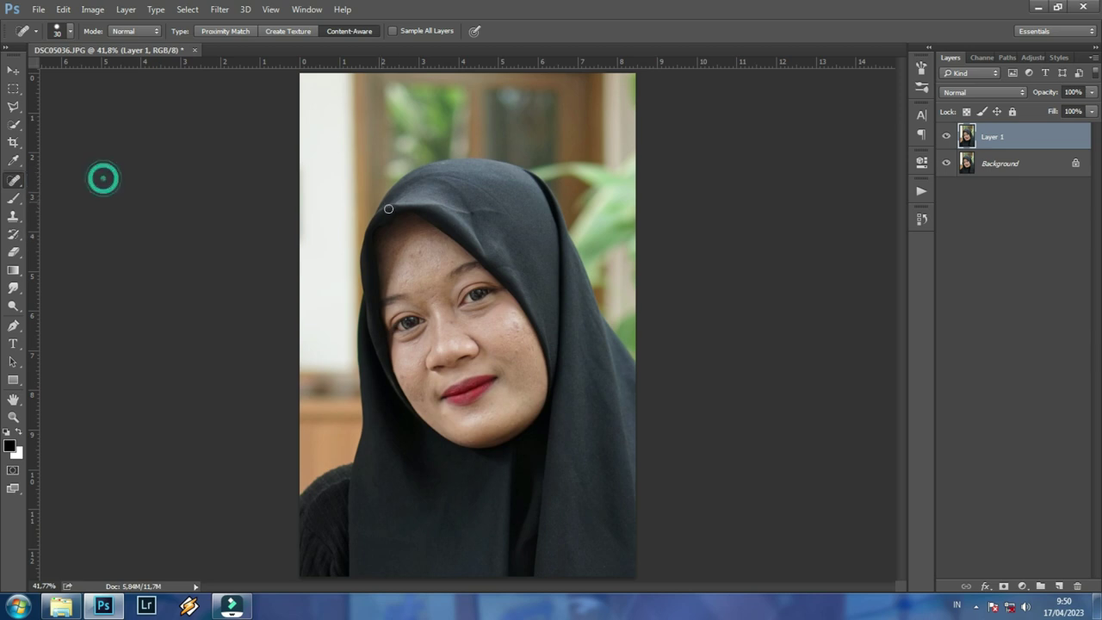
key("ctrl+plus")
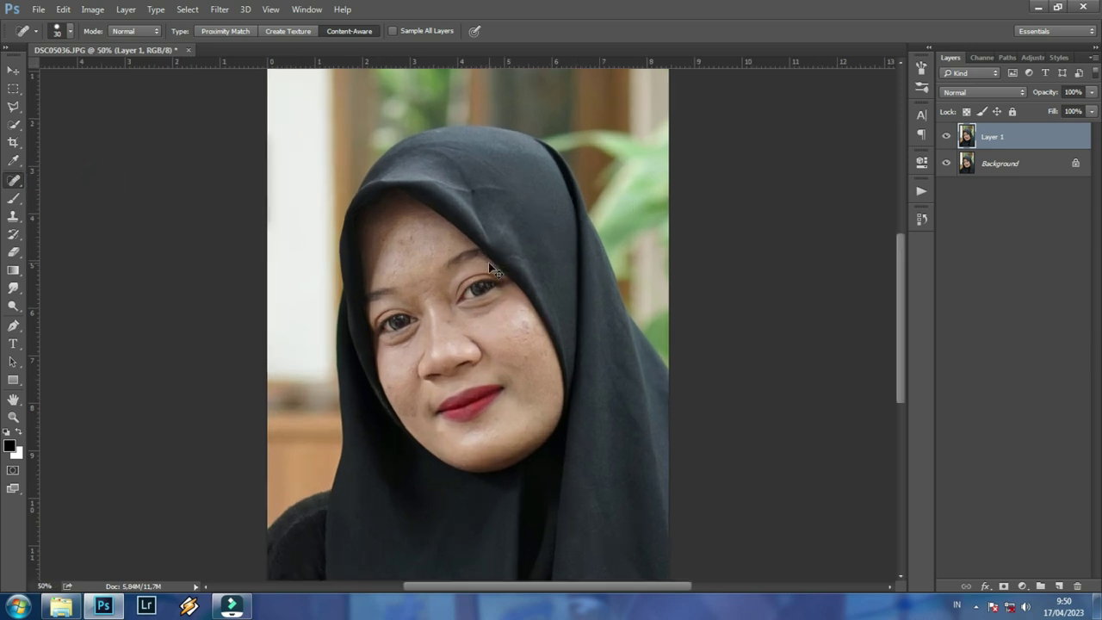
key("ctrl+plus")
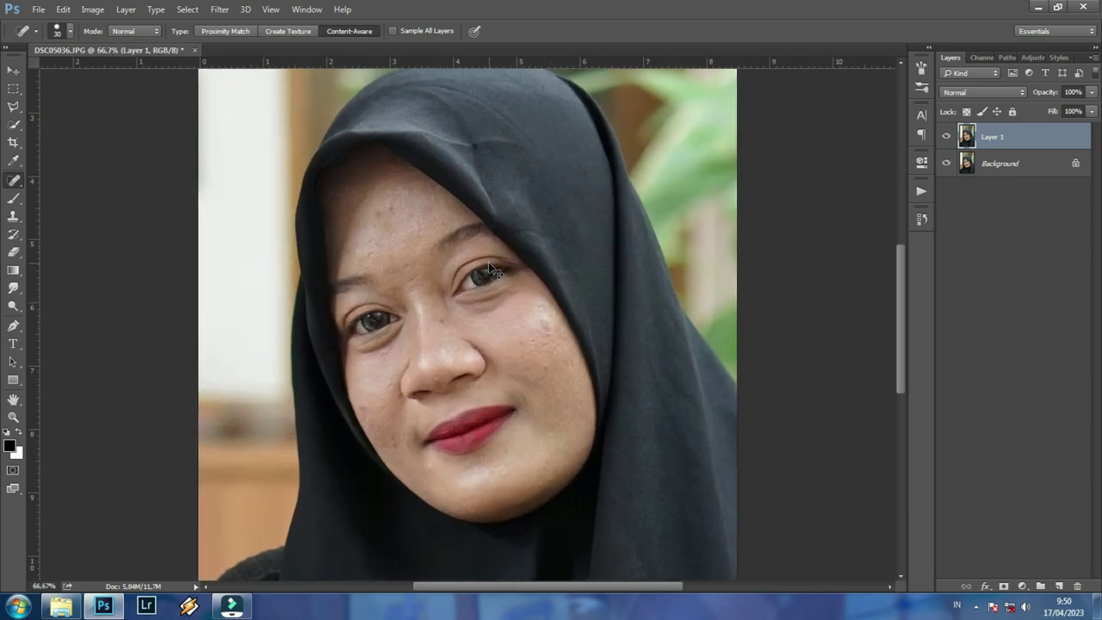
key("ctrl+plus")
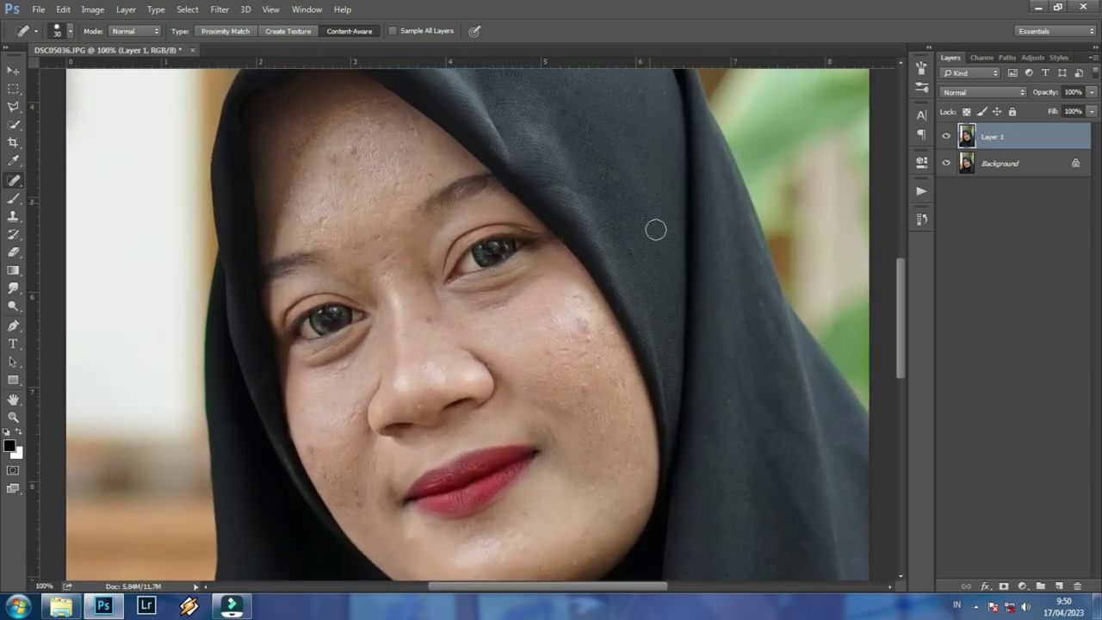
scroll(603, 250, "down", 2)
scroll(590, 259, "down", 2)
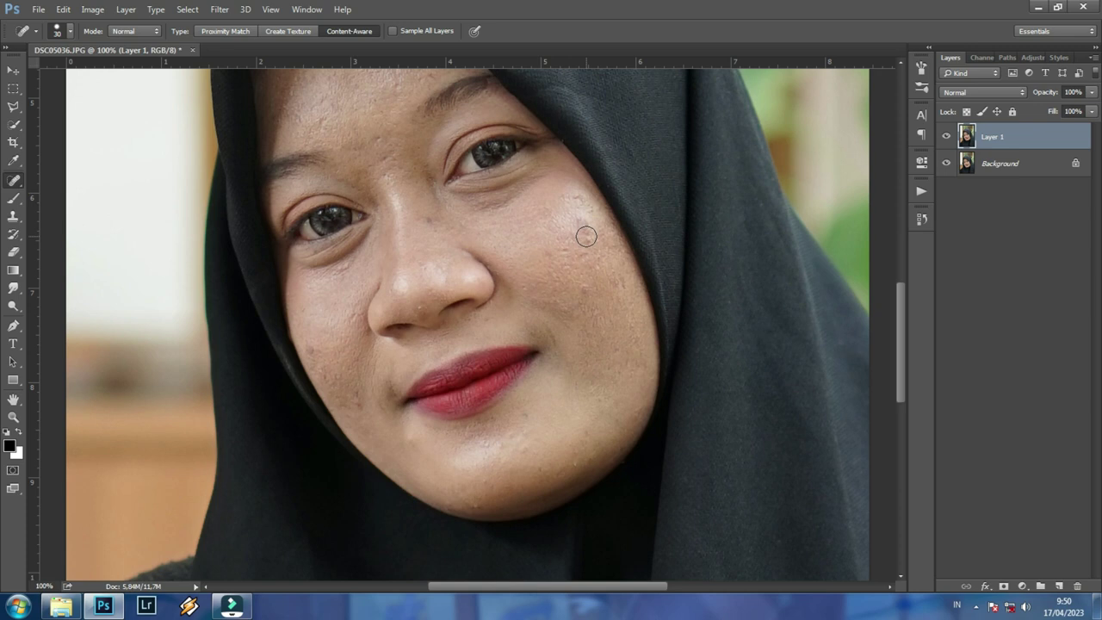
- Heal the blemishes on the right cheek, lower left cheek and nose tip
left_click(586, 235)
left_click(573, 196)
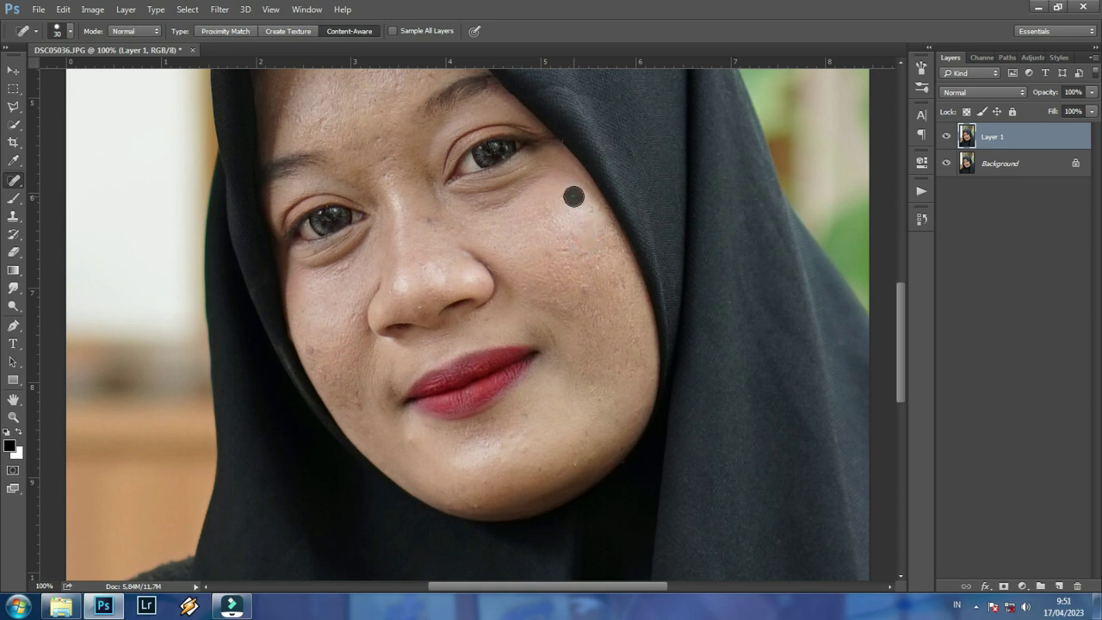
left_click(586, 286)
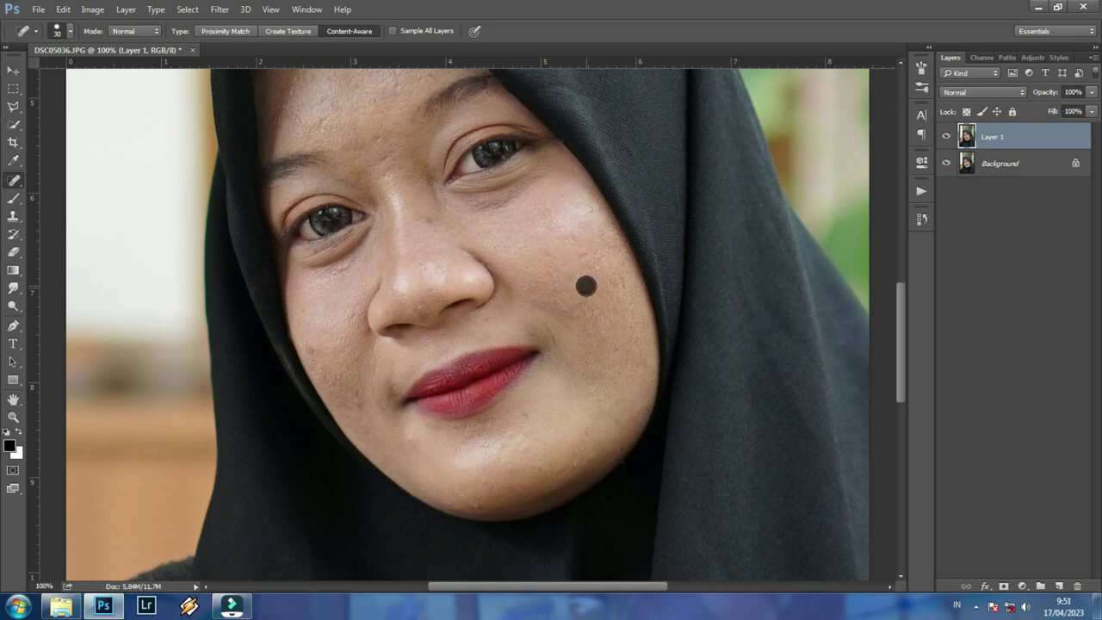
left_click(588, 255)
left_click(317, 349)
left_click(420, 309)
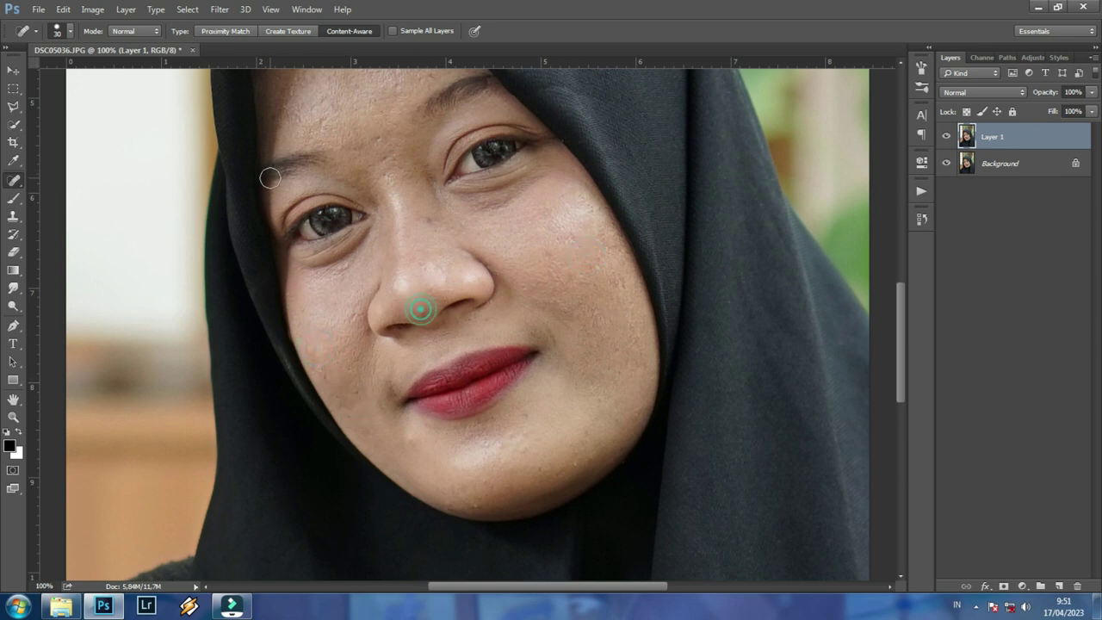
- Heal the forehead, cheek, below-lip, chin and between-the-eyebrows blemishes
scroll(284, 172, "up", 3)
left_click(353, 162)
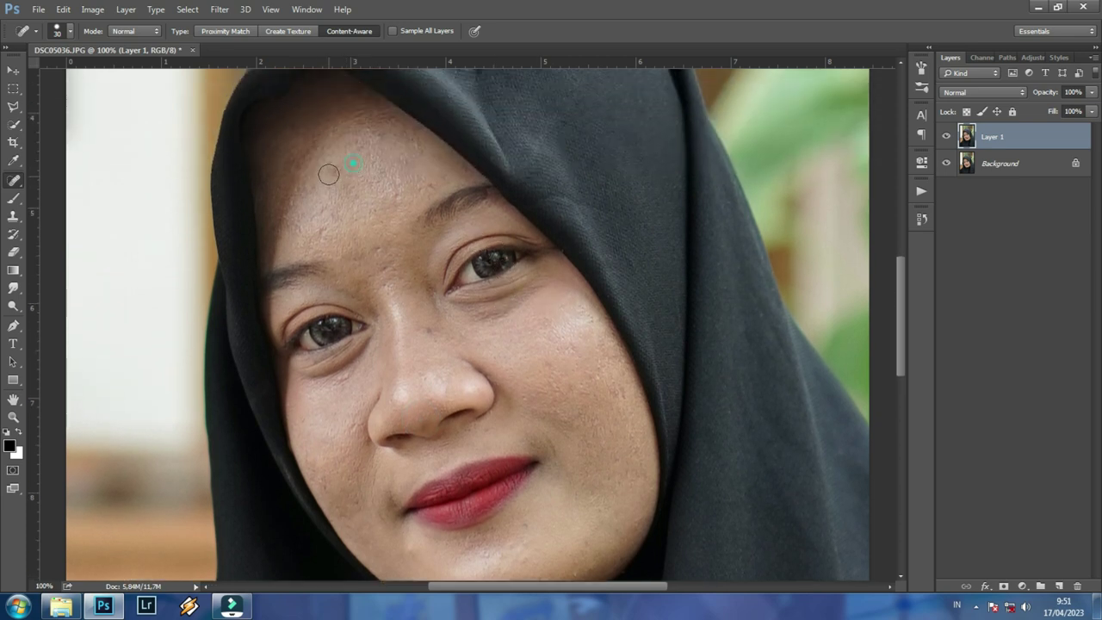
left_click(338, 203)
scroll(588, 394, "down", 2)
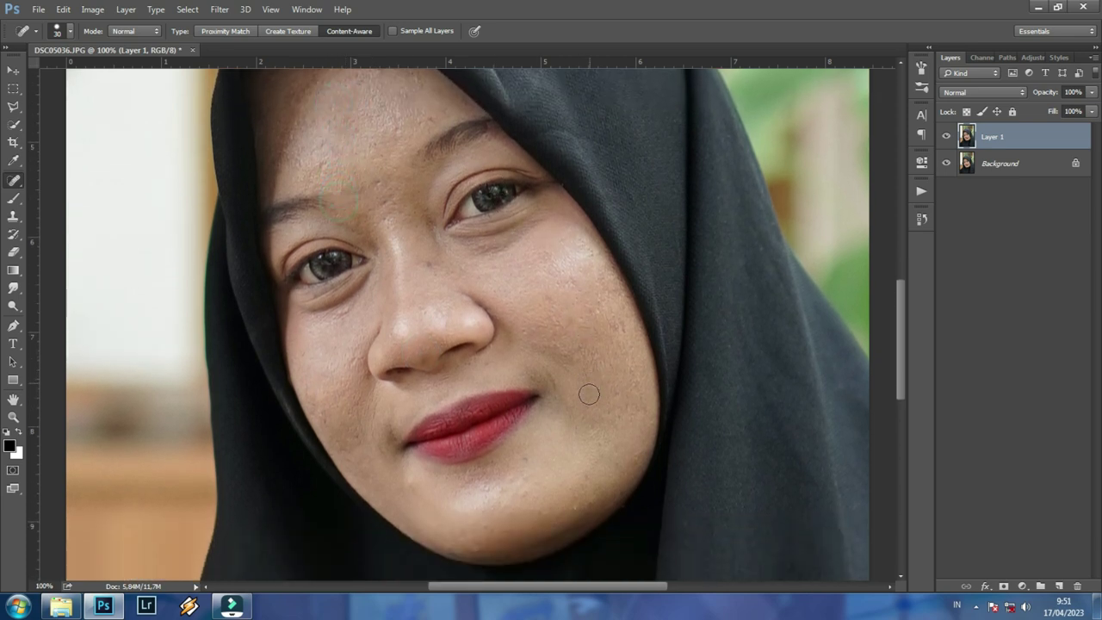
scroll(589, 394, "down", 1)
left_click(558, 346)
left_click(525, 422)
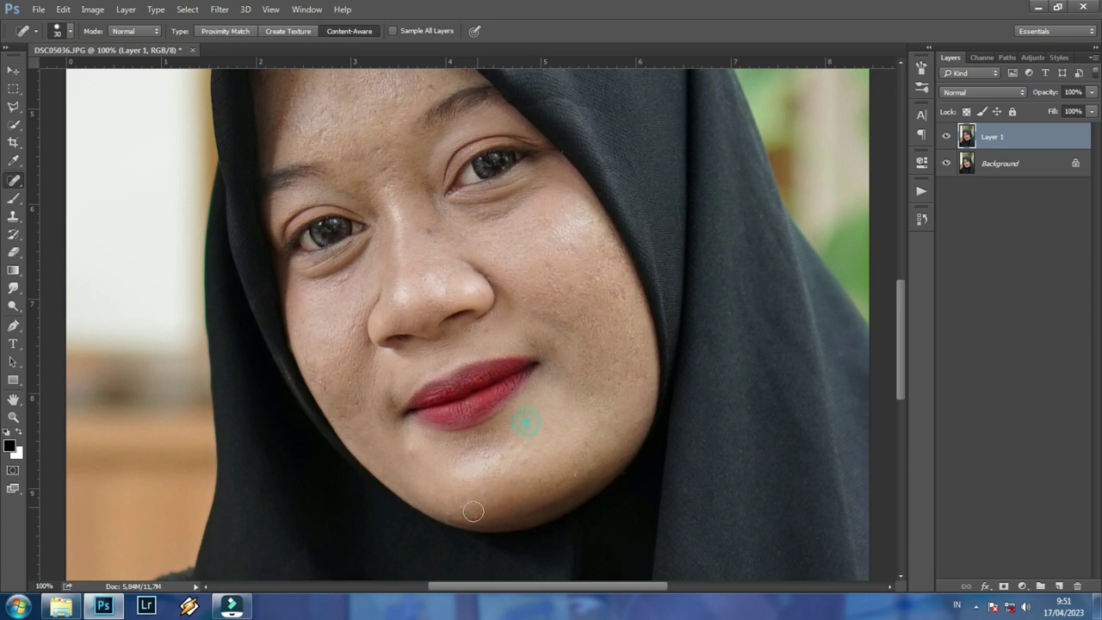
left_click(474, 511)
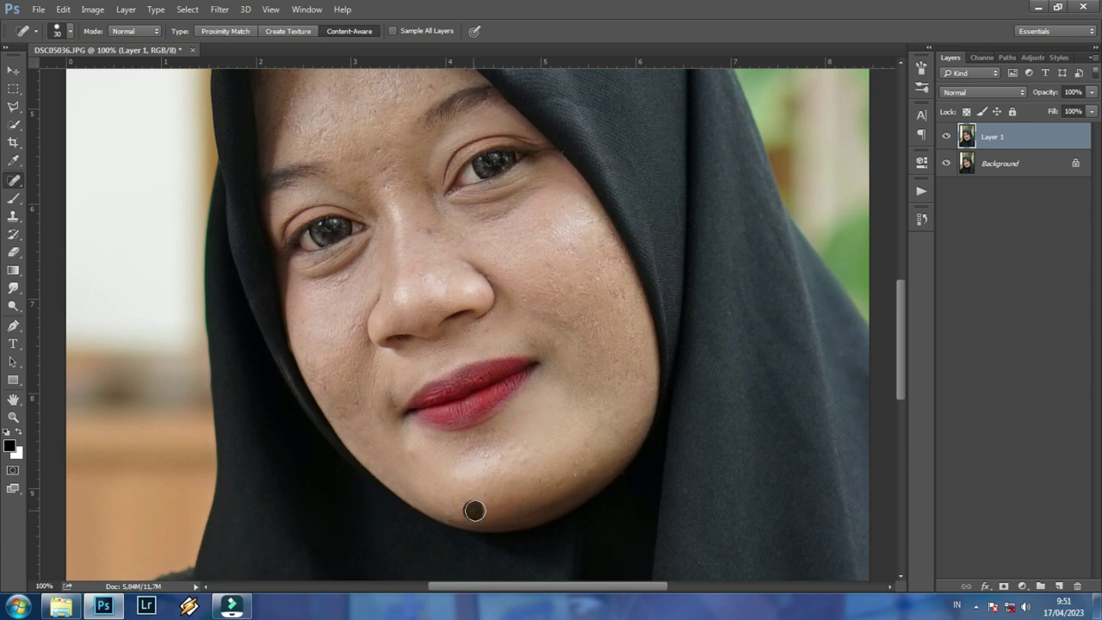
left_click(481, 451)
left_click(587, 325)
scroll(390, 222, "up", 3)
left_click(383, 265)
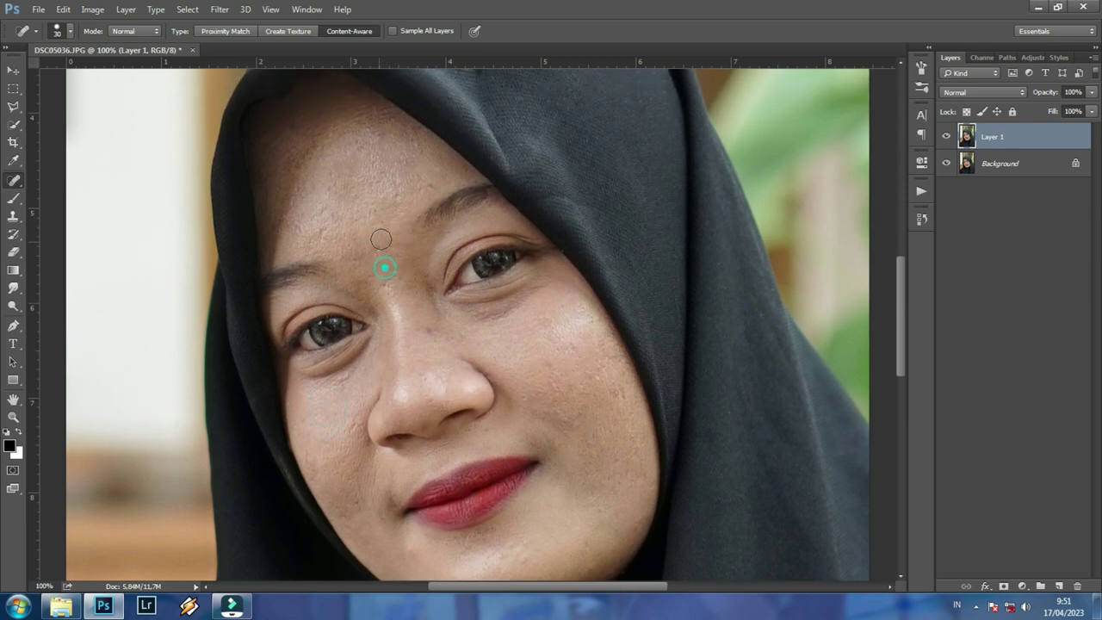
- Shrink the brush to 20 and heal spots between the eyebrows, nose bridge and forehead
key("bracketleft")
left_click(377, 251)
left_click(422, 289)
left_click(301, 229)
left_click(295, 199)
left_click(301, 190)
left_click(301, 165)
left_click(290, 170)
left_click(302, 158)
left_click(309, 154)
- Heal under the left eye, the right cheek and near the nose, then zoom to 66.7%
scroll(361, 258, "down", 2)
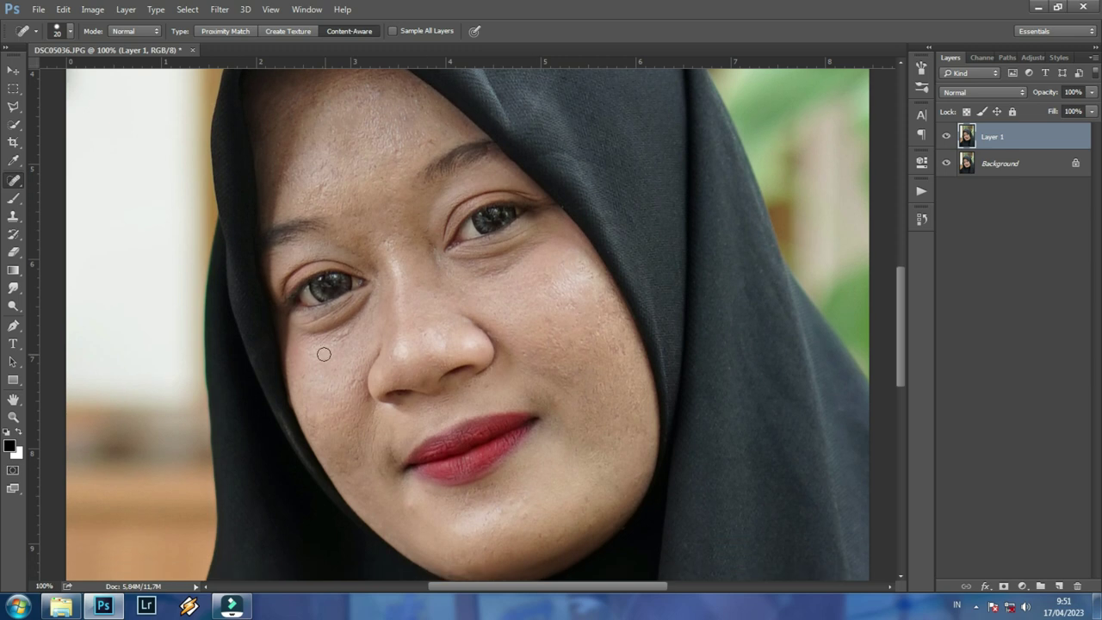
left_click(351, 331)
left_click(332, 339)
left_click(597, 326)
left_click(603, 387)
left_click(568, 371)
left_click(445, 399)
left_click(506, 365)
key("ctrl+minus")
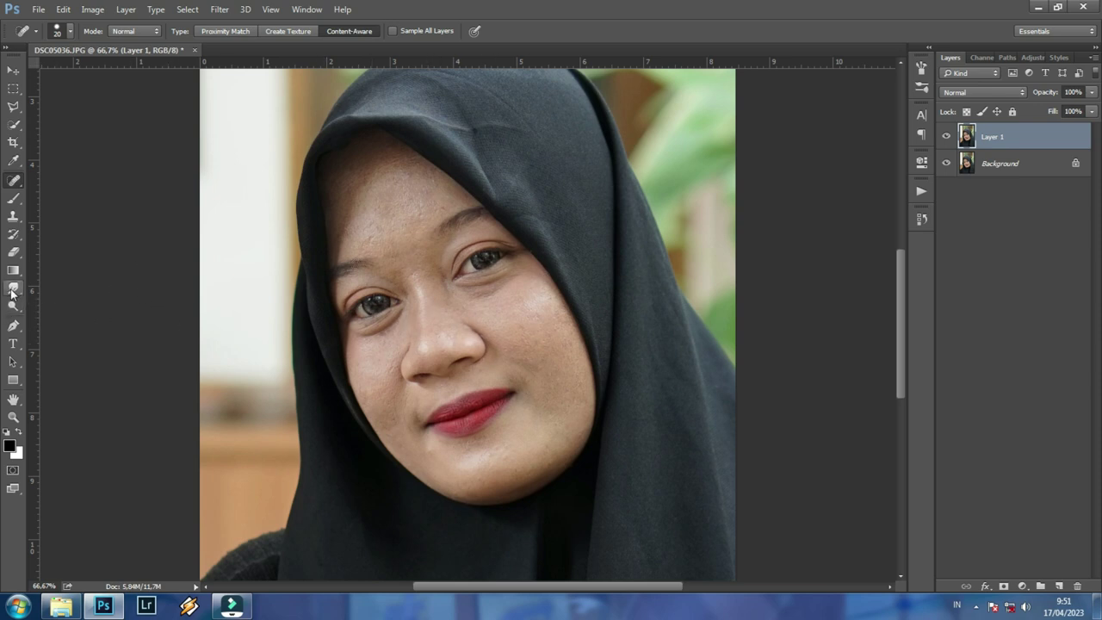
- Switch to the Smudge Tool with a soft 100 px brush preset at 3% strength
left_click_drag(12, 294, 71, 313)
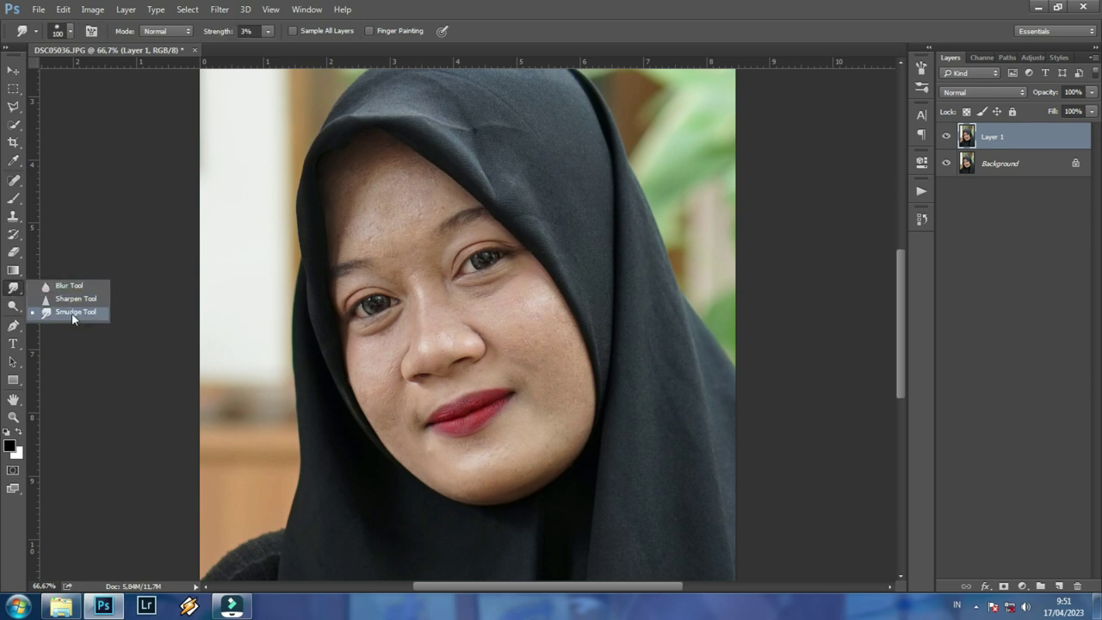
left_click(71, 313)
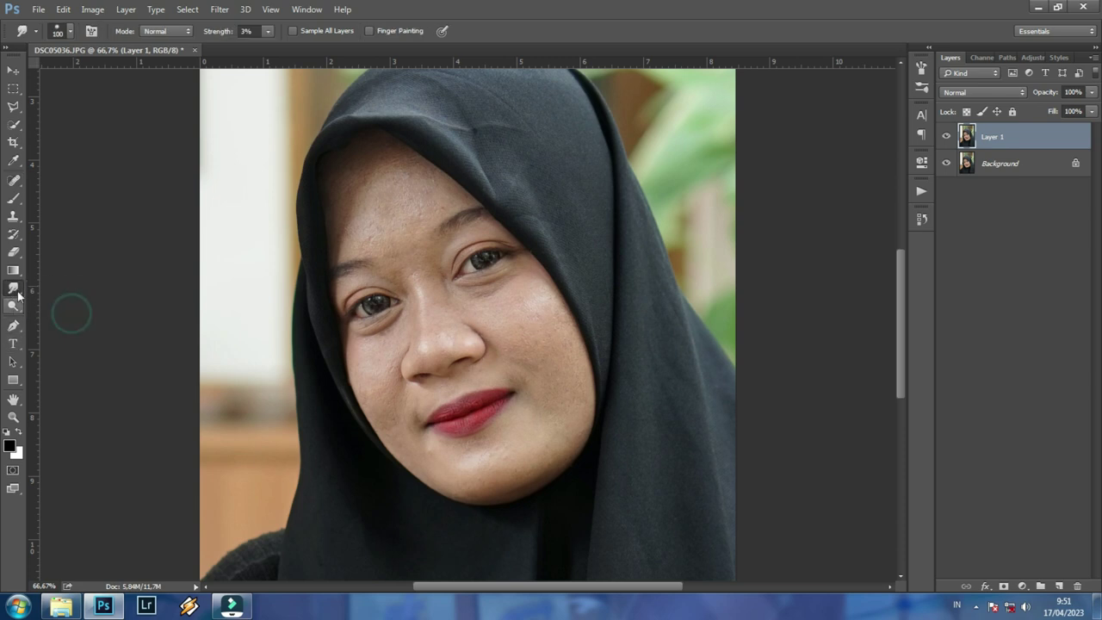
left_click(71, 35)
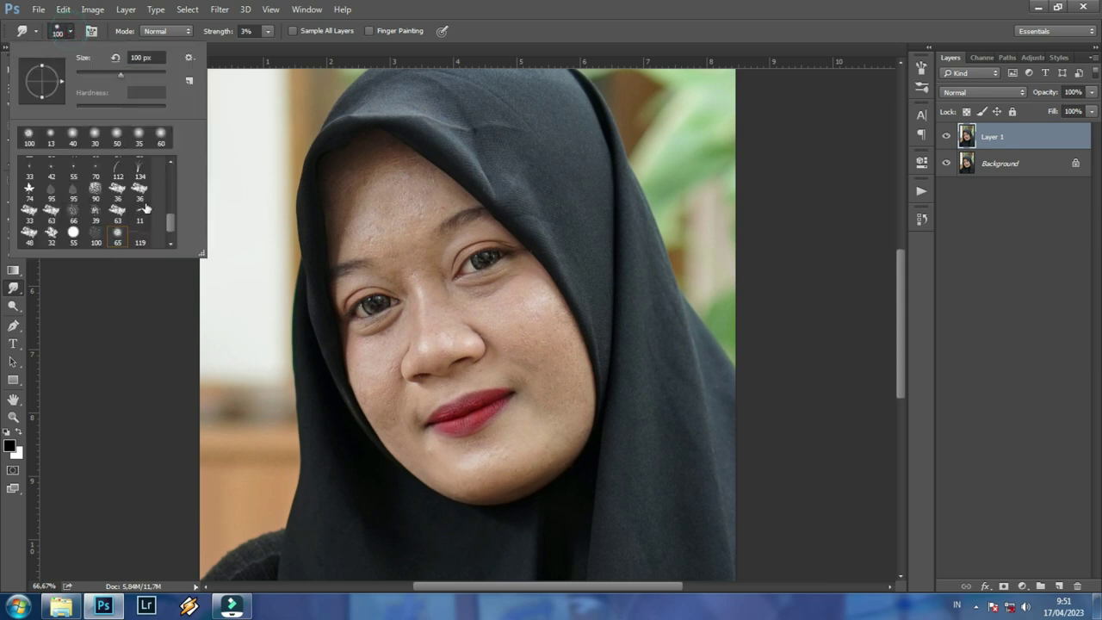
right_click(118, 242)
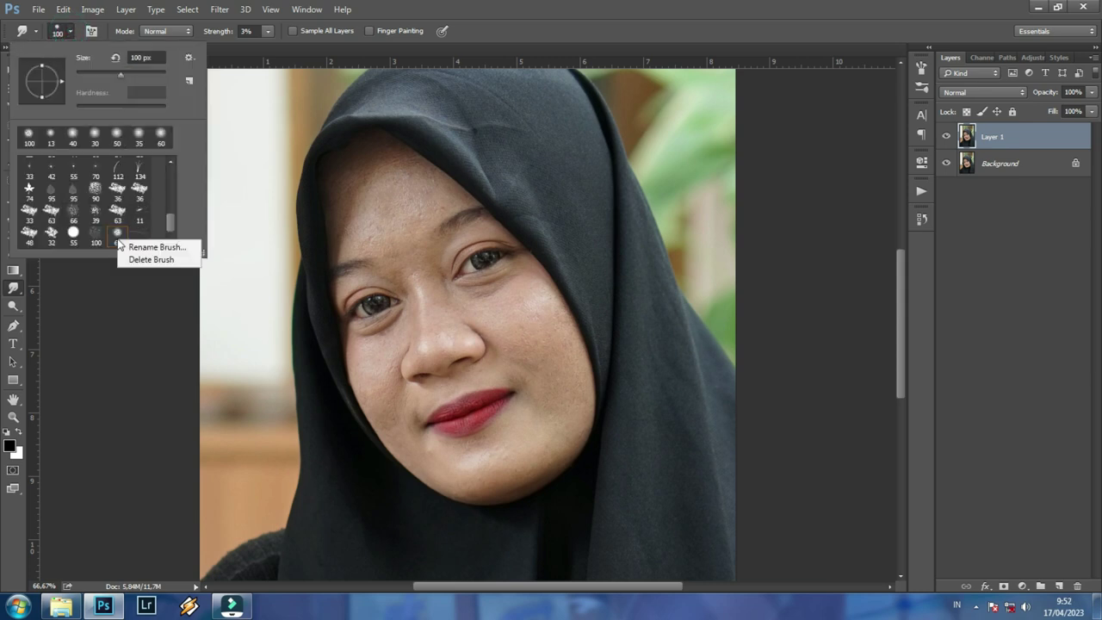
left_click(139, 302)
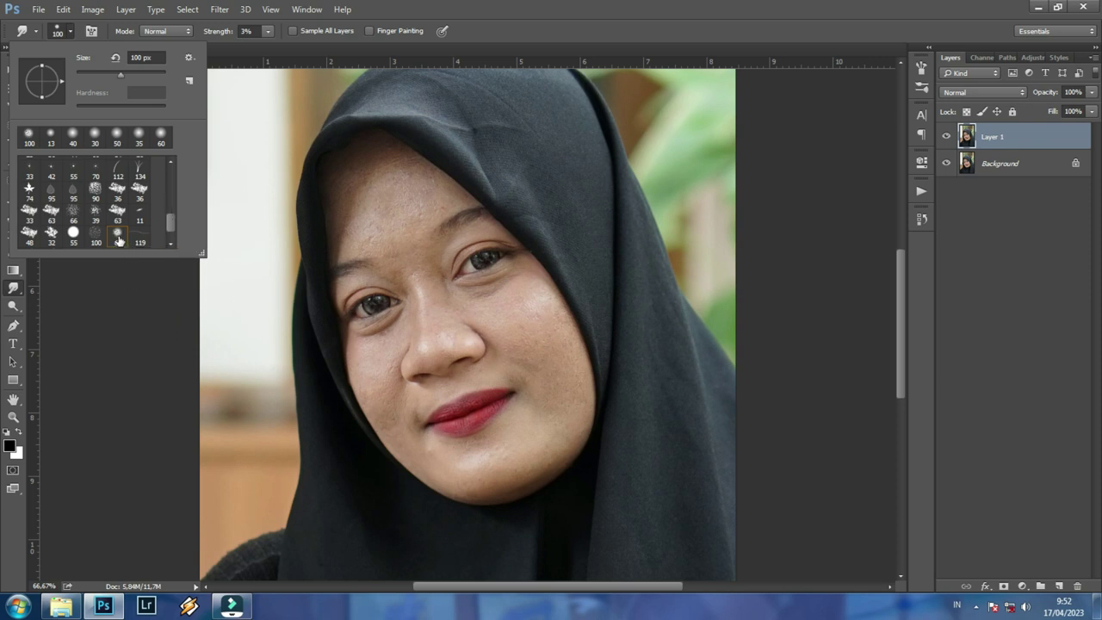
left_click(152, 291)
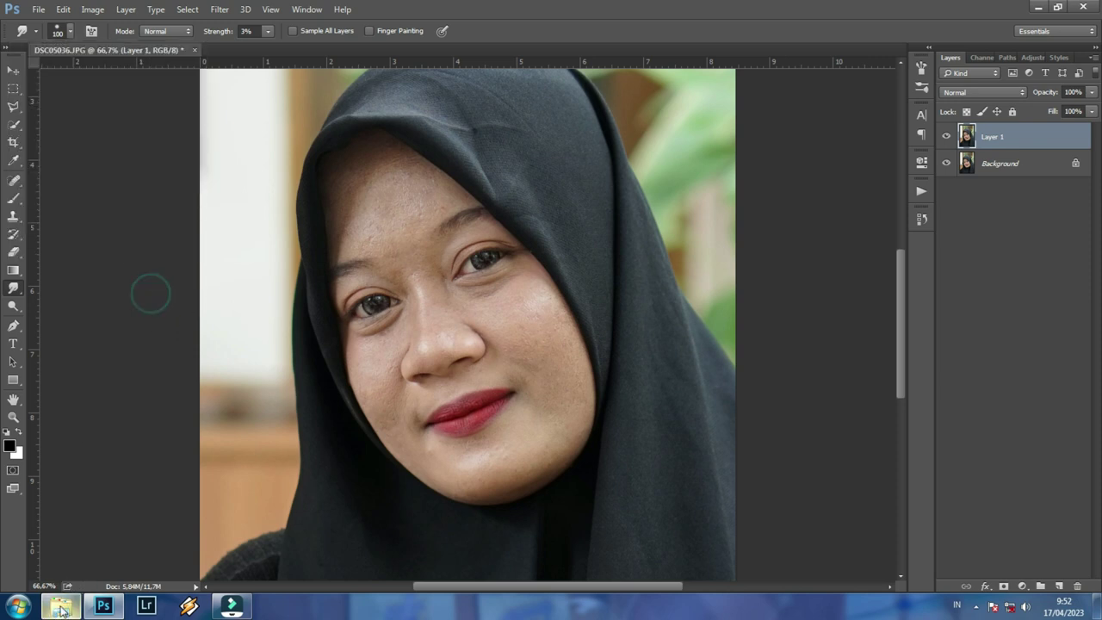
left_click(62, 606)
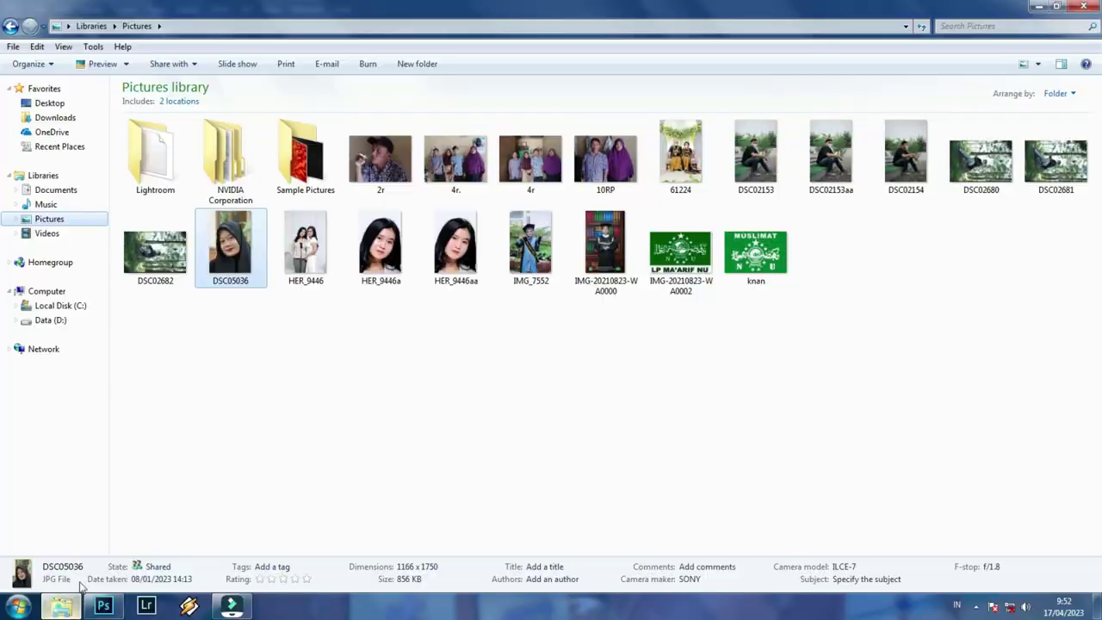
- Look through the Documents library holding the Brush Deardoff dan Halis brushes, then return to Photoshop
left_click(59, 194)
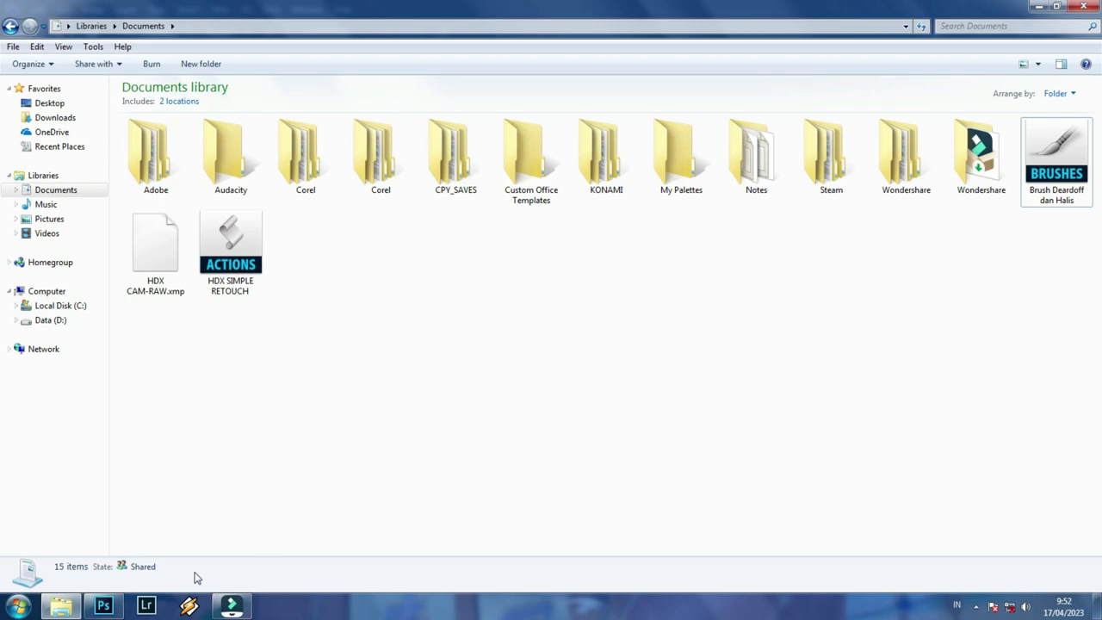
left_click(107, 609)
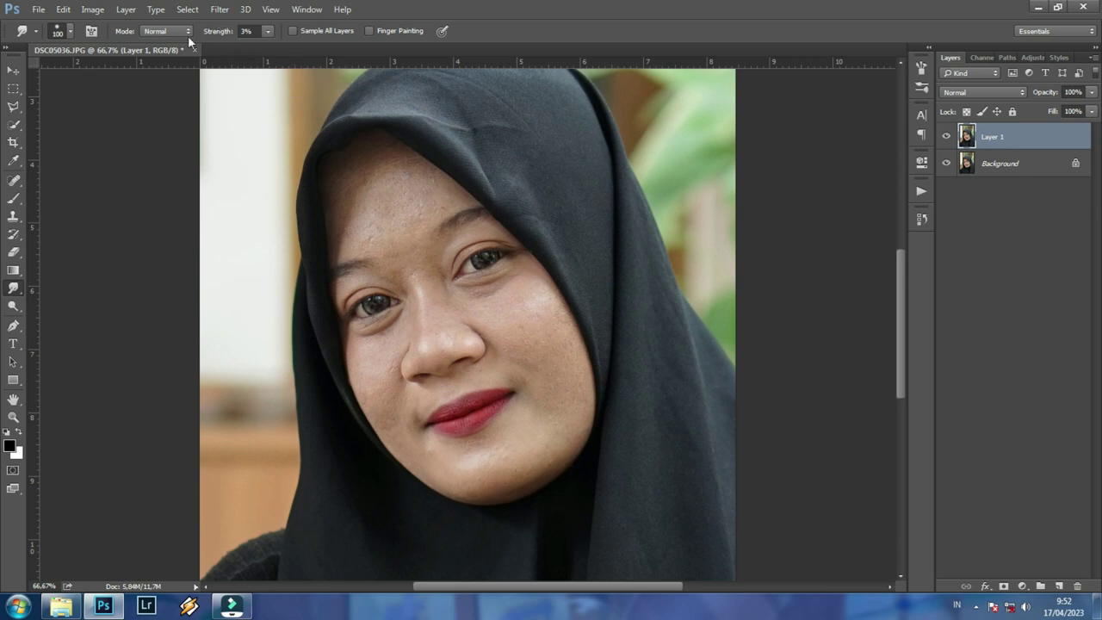
- Reselect the Smudge Tool and smooth the forehead and cheek with a 175, then 150 px brush
right_click(12, 291)
left_click(68, 314)
key("bracketright")
key("bracketright")
key("bracketright")
left_click_drag(361, 163, 396, 178)
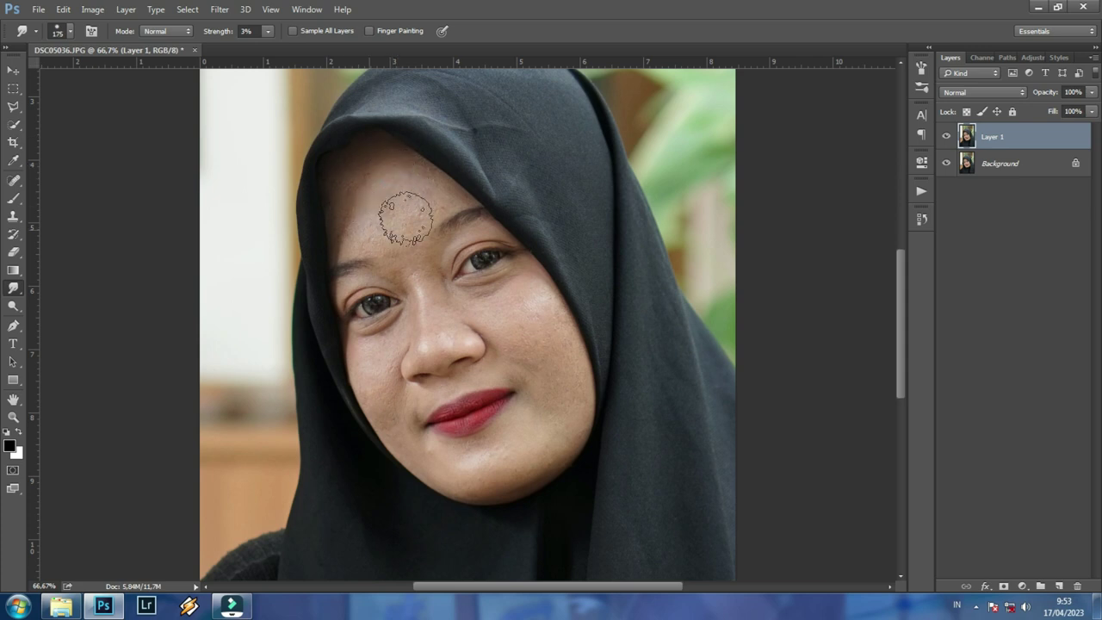
key("bracketleft")
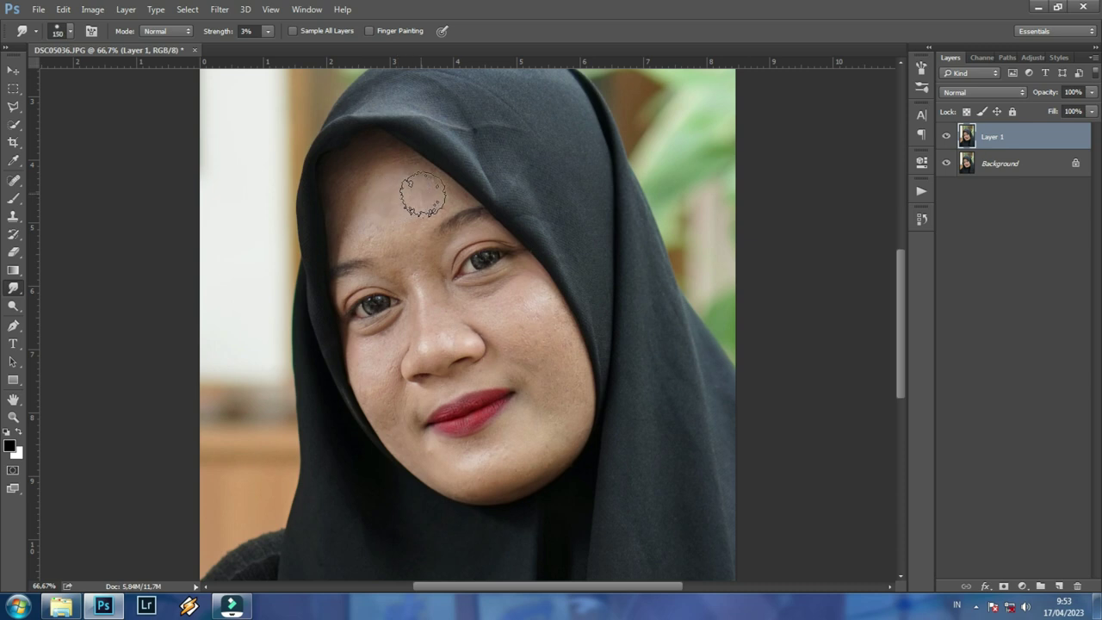
mouse_move(425, 194)
left_mouse_down()
mouse_move(403, 236)
mouse_move(372, 238)
left_mouse_up()
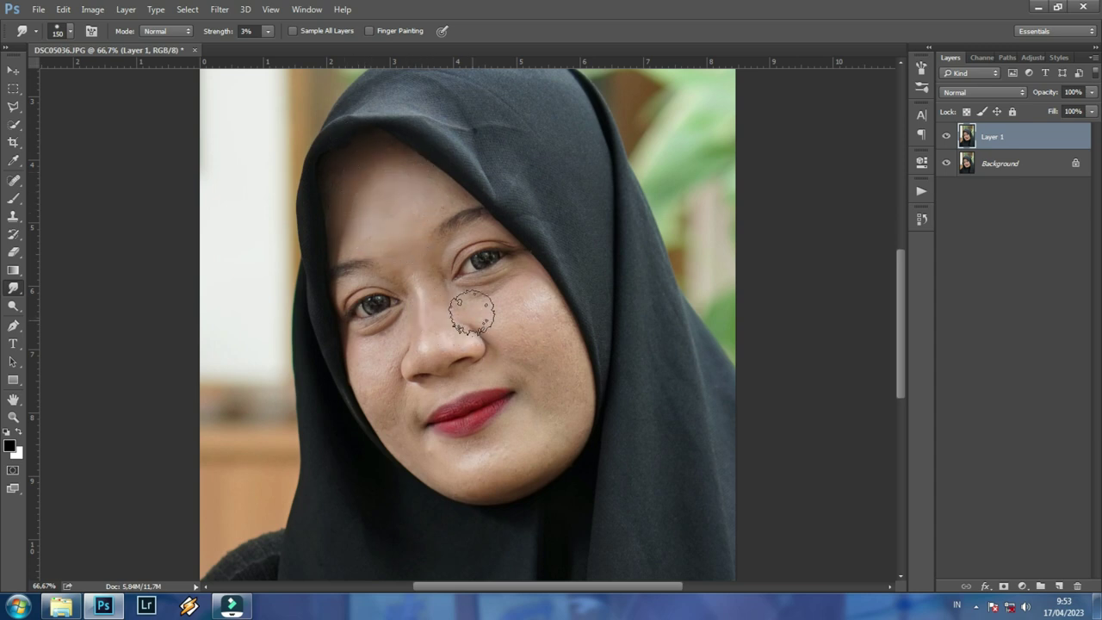
mouse_move(465, 300)
left_mouse_down()
mouse_move(506, 323)
mouse_move(514, 441)
mouse_move(398, 334)
left_mouse_up()
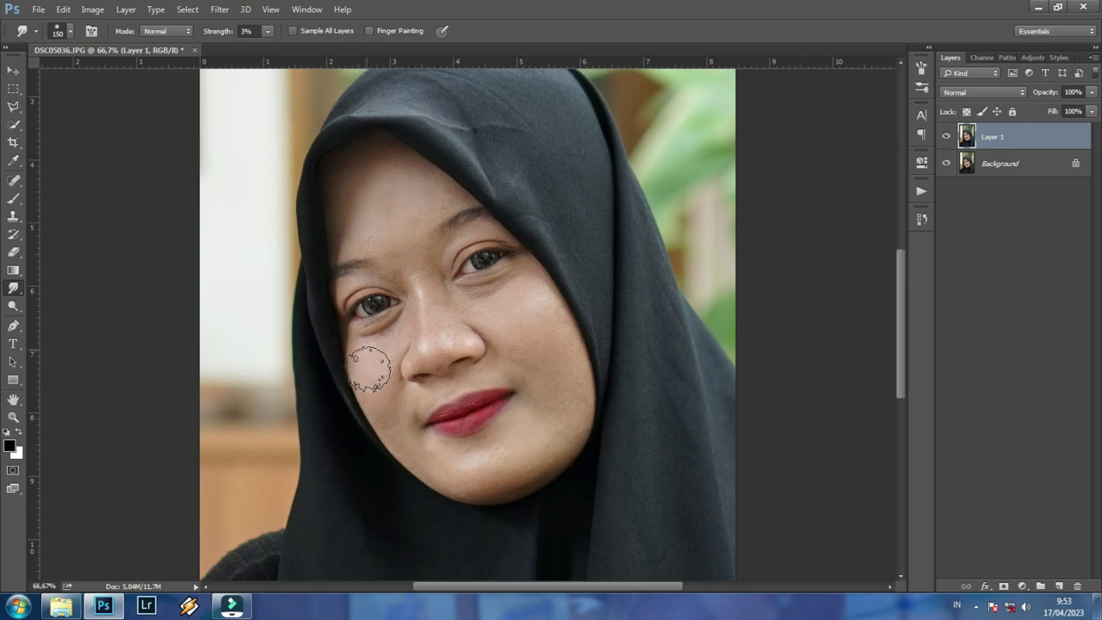
- At 100 px, smudge the cheeks, nose, brows and under-eye skin smooth
key("bracketleft")
key("bracketleft")
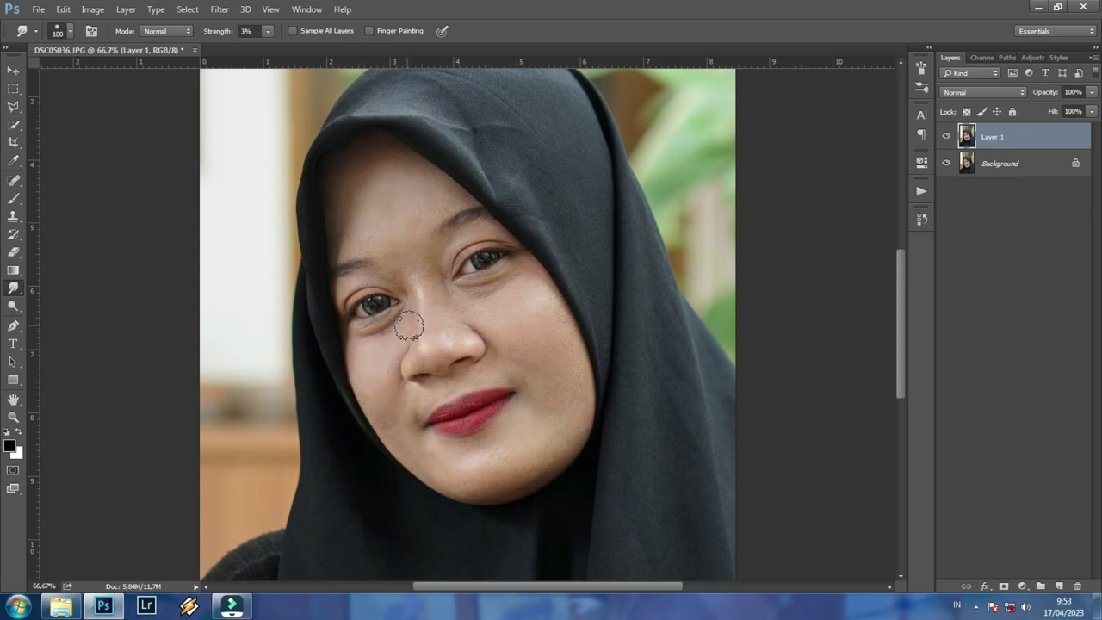
mouse_move(396, 340)
left_mouse_down()
mouse_move(361, 349)
mouse_move(401, 423)
mouse_move(504, 450)
mouse_move(530, 488)
mouse_move(515, 420)
left_mouse_up()
mouse_move(570, 359)
left_mouse_down()
mouse_move(528, 320)
mouse_move(548, 312)
mouse_move(439, 280)
mouse_move(413, 300)
mouse_move(438, 320)
mouse_move(468, 290)
mouse_move(532, 285)
mouse_move(568, 381)
left_mouse_up()
mouse_move(573, 426)
left_mouse_down()
mouse_move(521, 345)
mouse_move(538, 428)
left_mouse_up()
left_click_drag(388, 386, 393, 374)
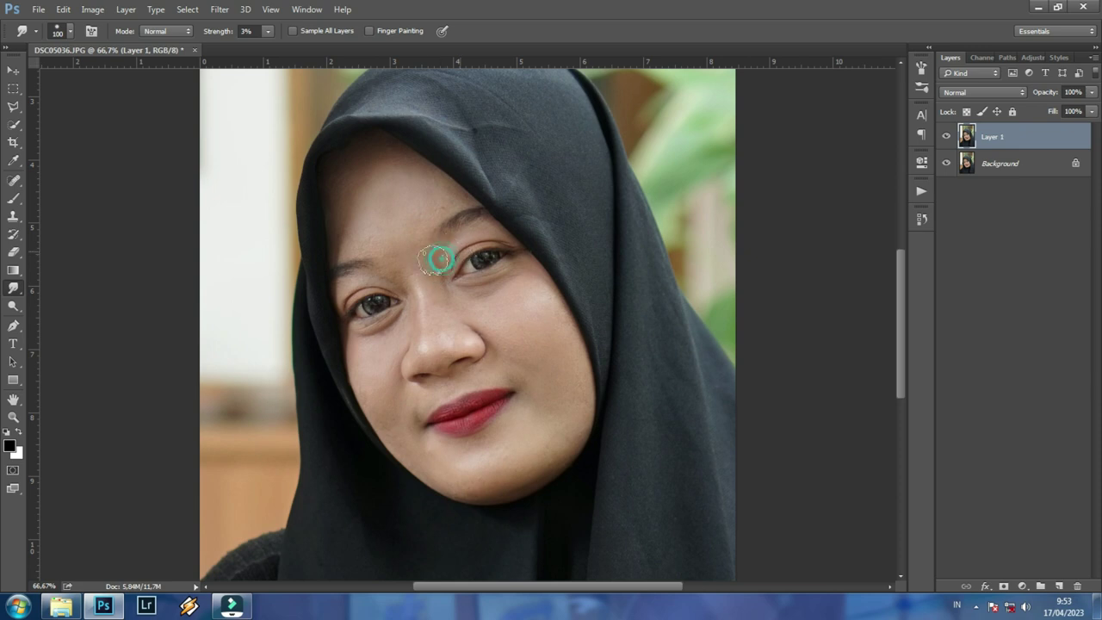
mouse_move(435, 275)
left_mouse_down()
mouse_move(379, 280)
mouse_move(367, 223)
left_mouse_up()
mouse_move(488, 298)
left_mouse_down()
mouse_move(430, 228)
mouse_move(385, 253)
mouse_move(356, 290)
mouse_move(405, 308)
mouse_move(387, 355)
left_mouse_up()
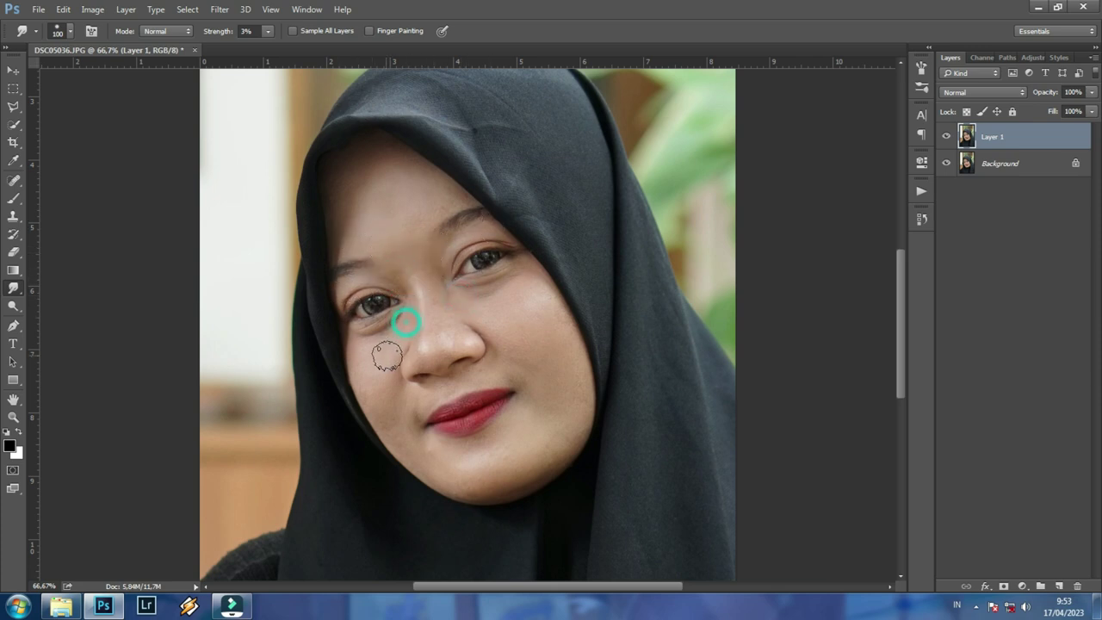
left_click_drag(398, 307, 368, 352)
left_click_drag(391, 255, 394, 328)
left_click_drag(448, 354, 464, 338)
left_click_drag(466, 278, 533, 379)
- Toggle Layer 1 to compare, then smooth the forehead and cheek with a 125 px brush
left_click(947, 137)
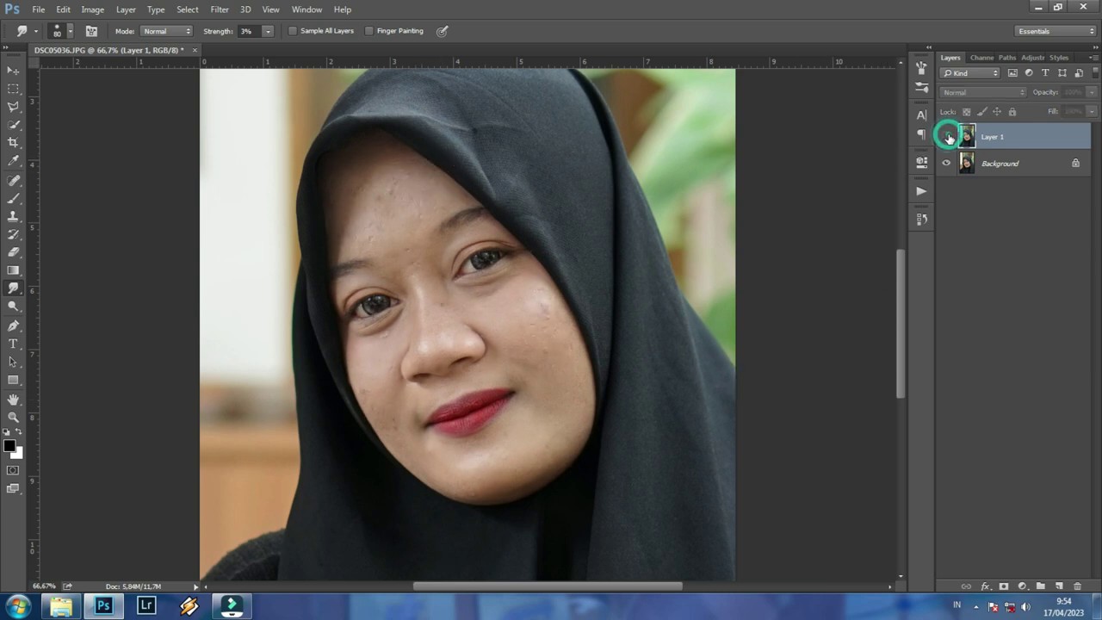
left_click(947, 137)
left_click(947, 137)
left_click(947, 137)
key("bracketright")
key("bracketright")
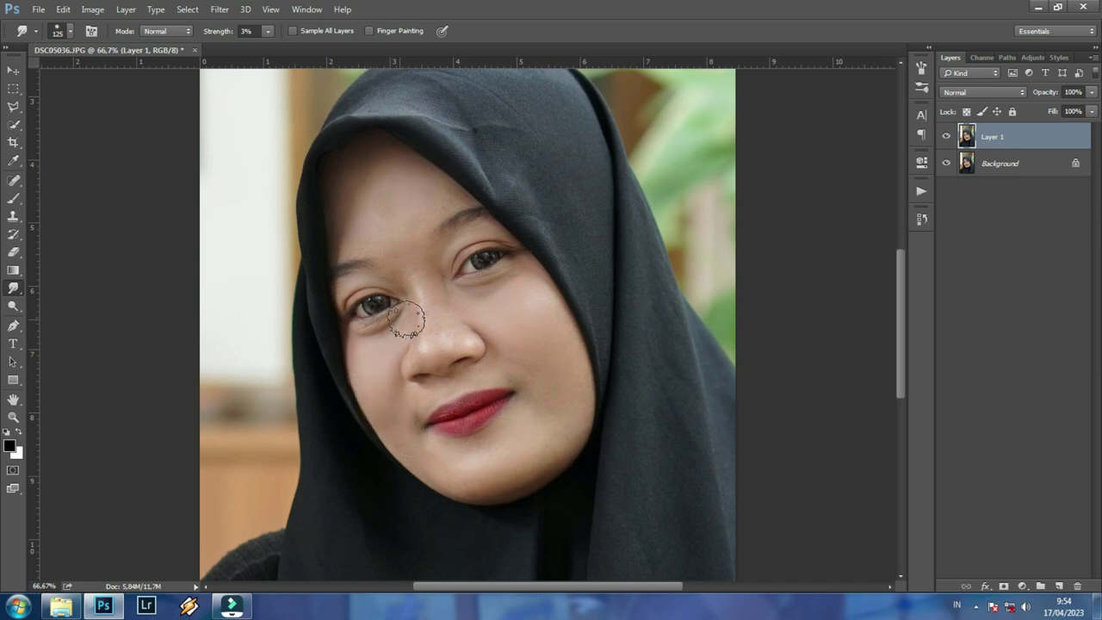
left_click_drag(379, 242, 344, 224)
left_click_drag(408, 258, 381, 197)
left_click_drag(450, 311, 564, 321)
- At 100 px, smooth the chin, cheeks and toward the eye, then hide Layer 1 for comparison
key("bracketleft")
mouse_move(440, 451)
left_mouse_down()
mouse_move(425, 362)
mouse_move(455, 332)
left_mouse_up()
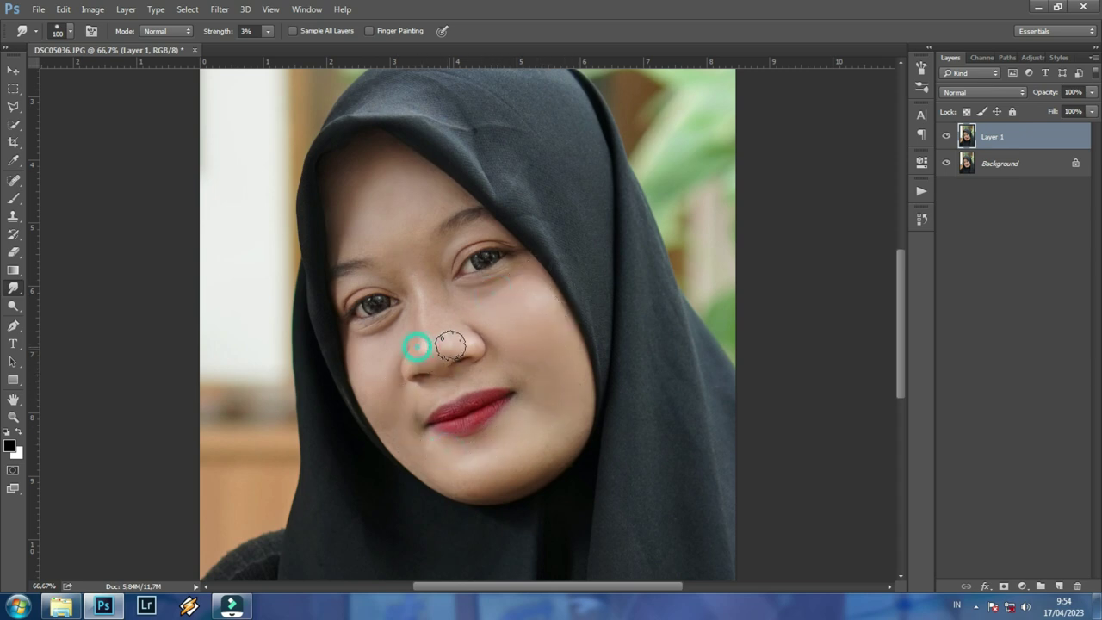
left_click_drag(377, 346, 408, 430)
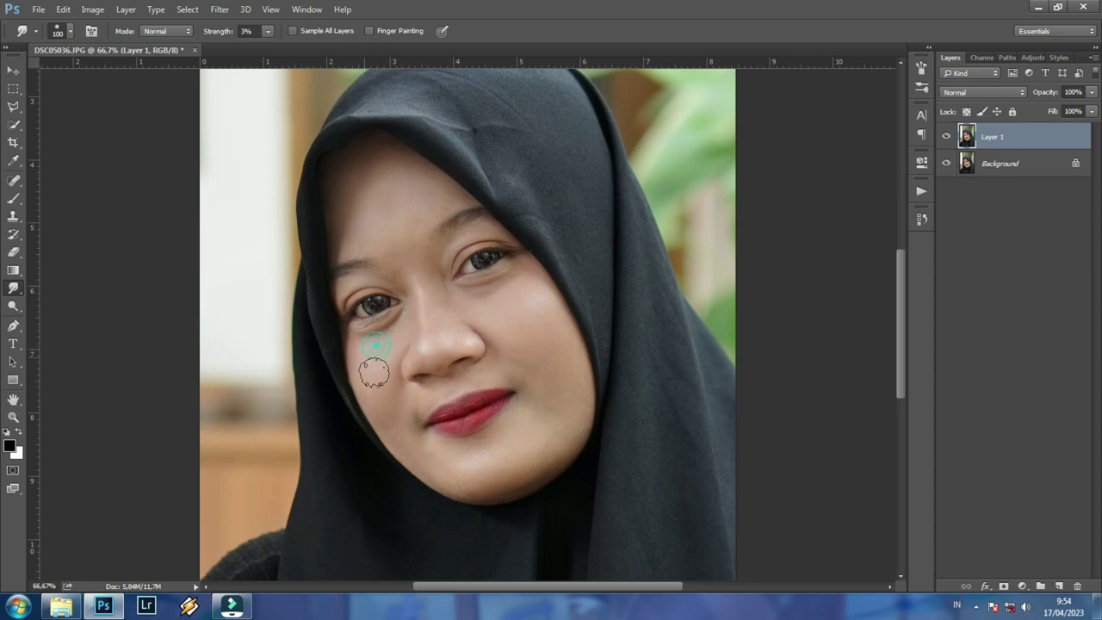
left_click_drag(479, 482, 546, 479)
mouse_move(557, 420)
left_mouse_down()
mouse_move(509, 285)
mouse_move(543, 300)
mouse_move(532, 271)
mouse_move(482, 290)
mouse_move(369, 185)
mouse_move(386, 180)
left_mouse_up()
left_click(947, 137)
- Show Layer 1 again and zoom out to about 41.8% to see the whole portrait
left_click(947, 137)
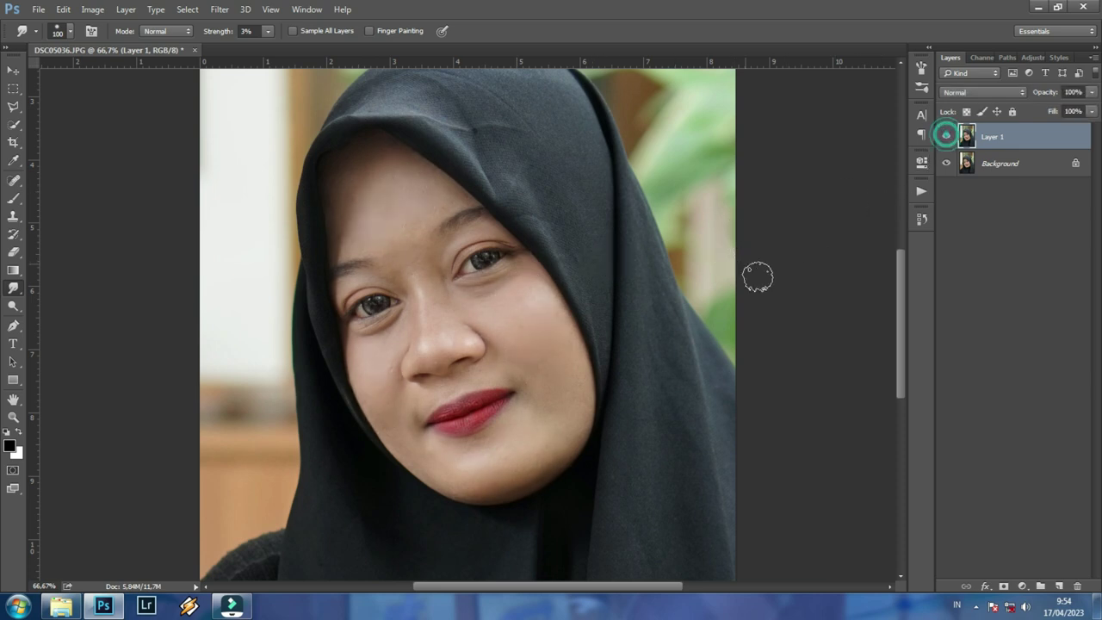
scroll(701, 310, "down", 5)
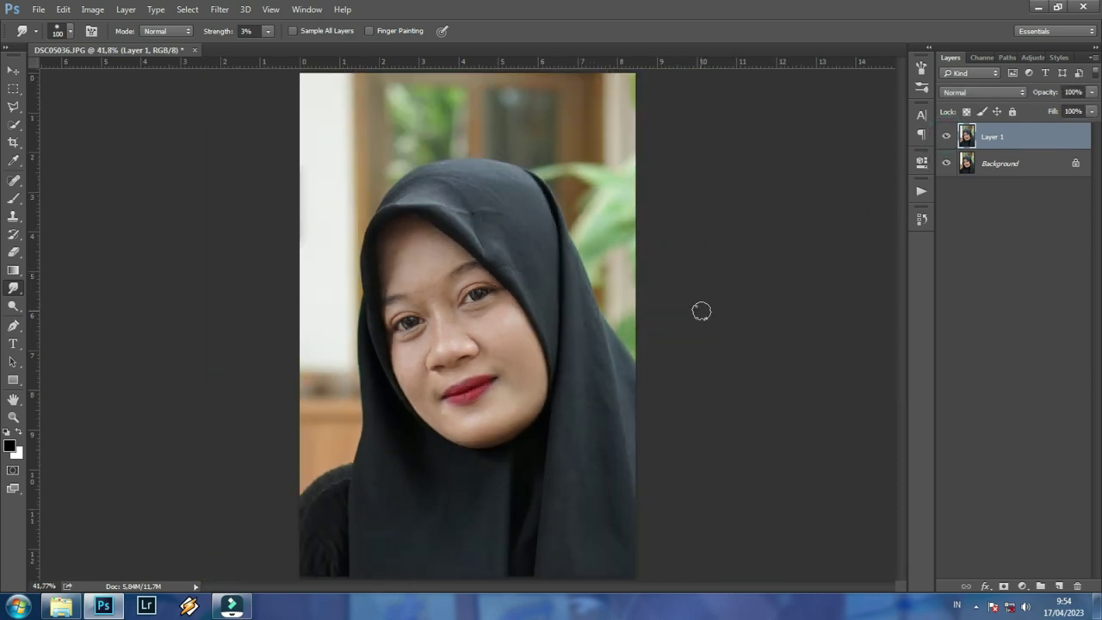